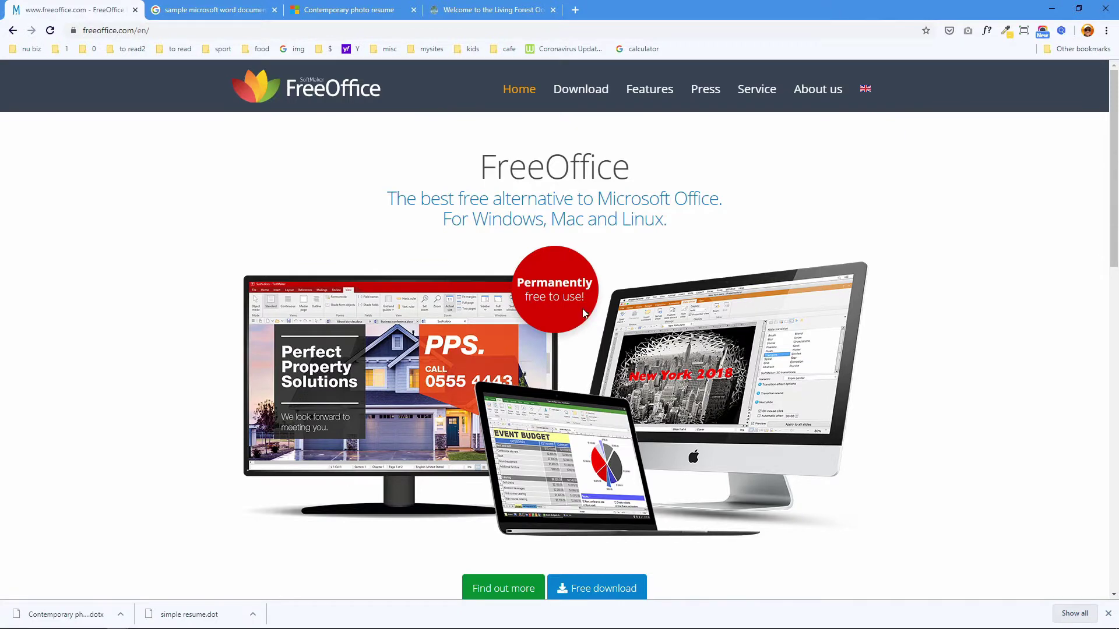
- Look over the FreeOffice page and hit Free download to get the FreeOffice suite
scroll(584, 313, down, 15)
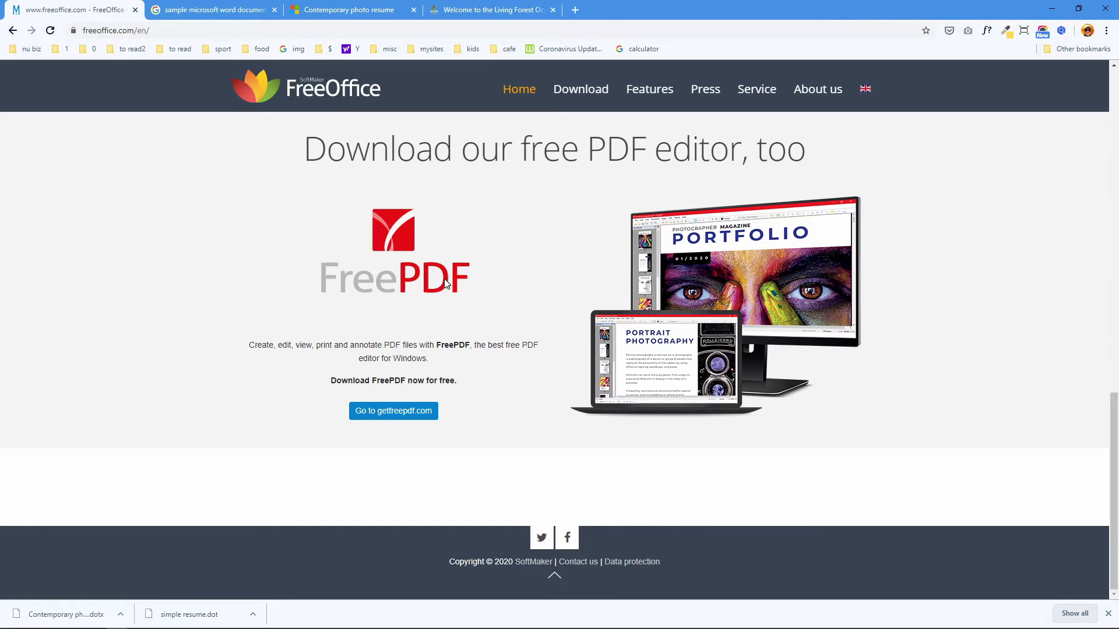
key(Home)
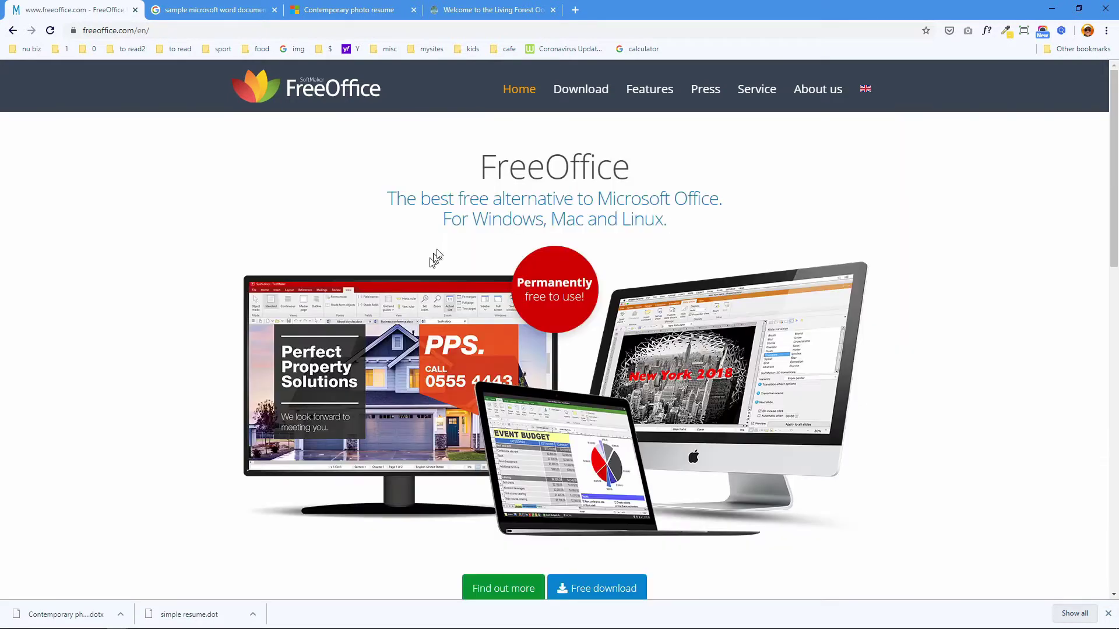
scroll(532, 274, down, 4)
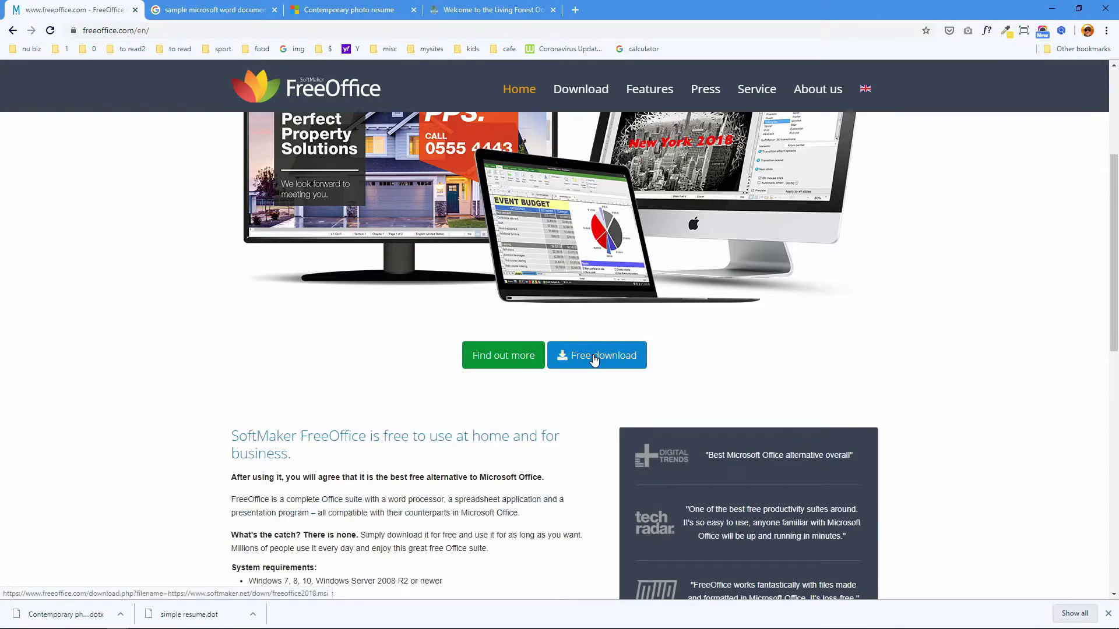
click(598, 357)
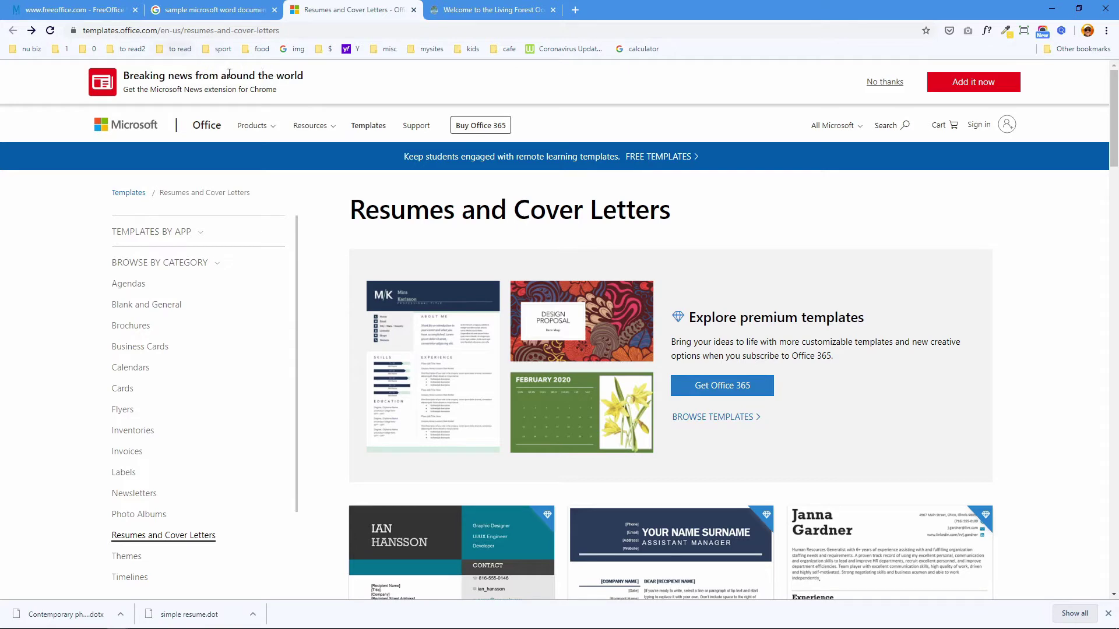
- Find the Contemporary photo resume in the Resumes and Cover Letters gallery and download it
click(285, 33)
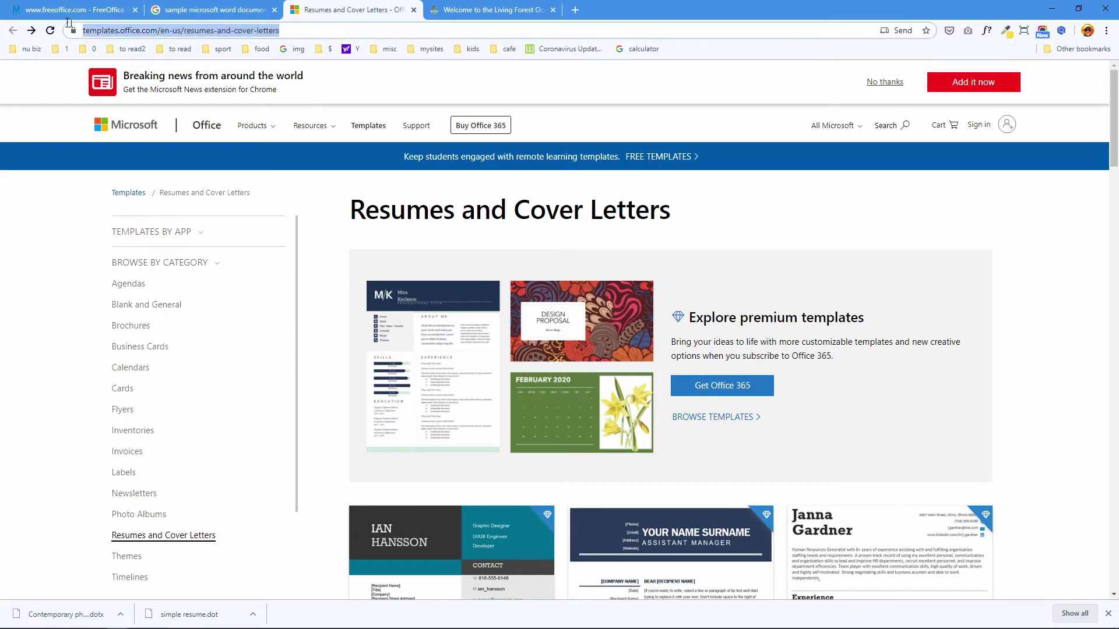
scroll(423, 251, down, 2)
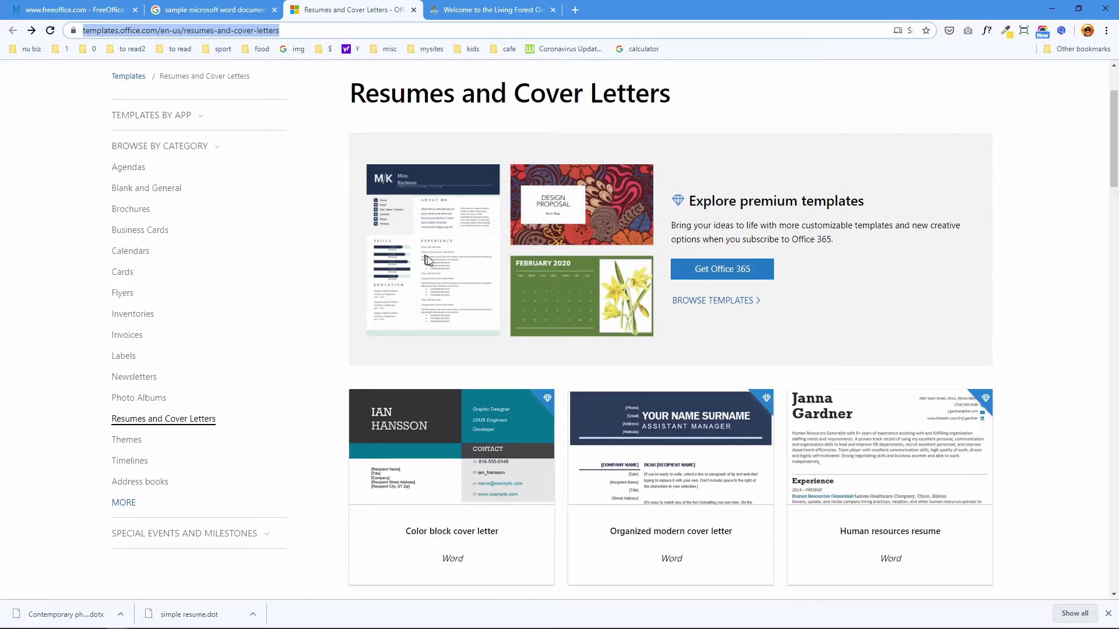
scroll(441, 264, down, 14)
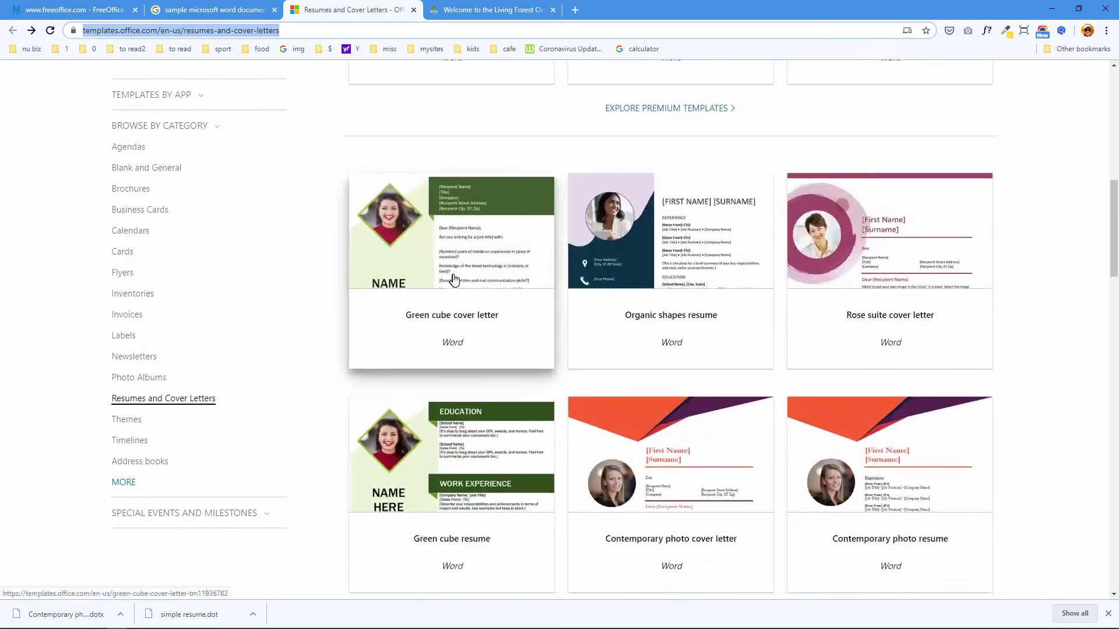
scroll(468, 225, up, 8)
scroll(468, 225, down, 8)
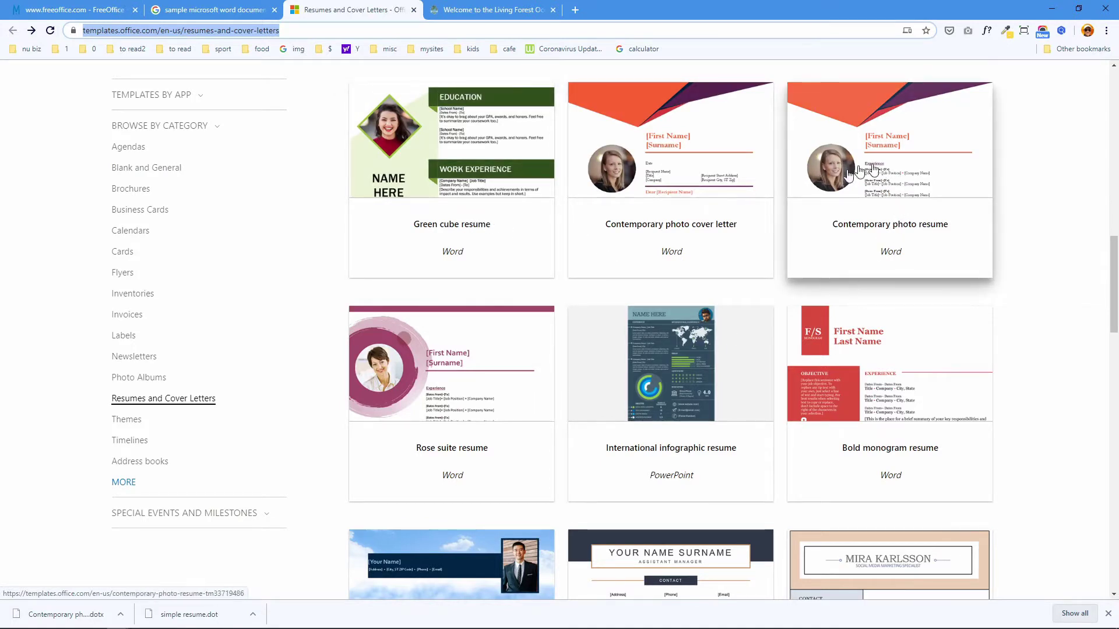
click(898, 194)
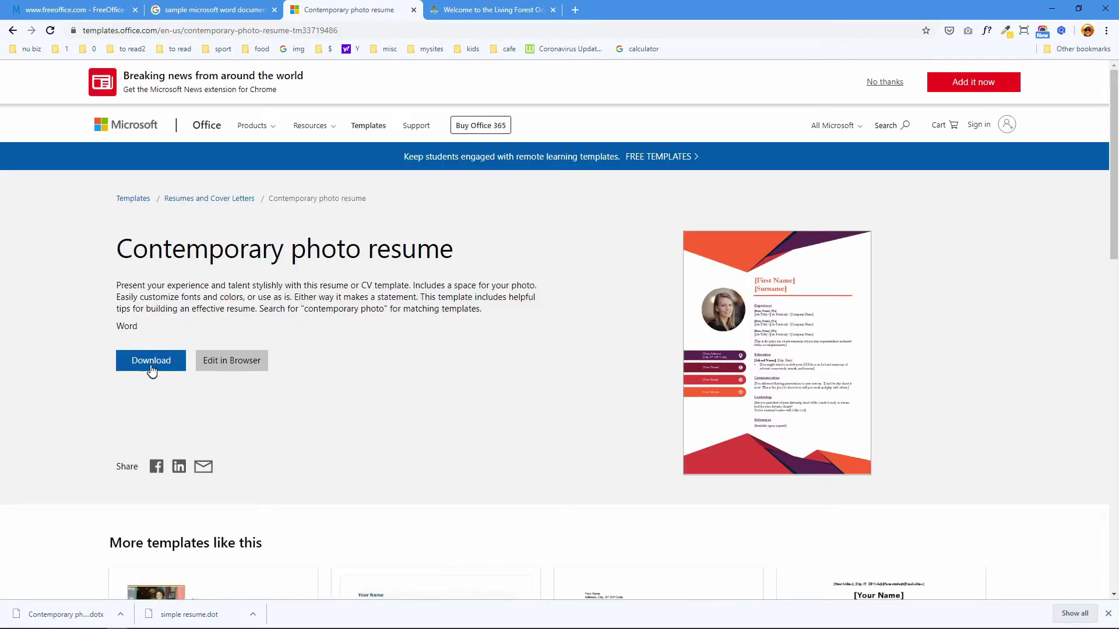
click(151, 362)
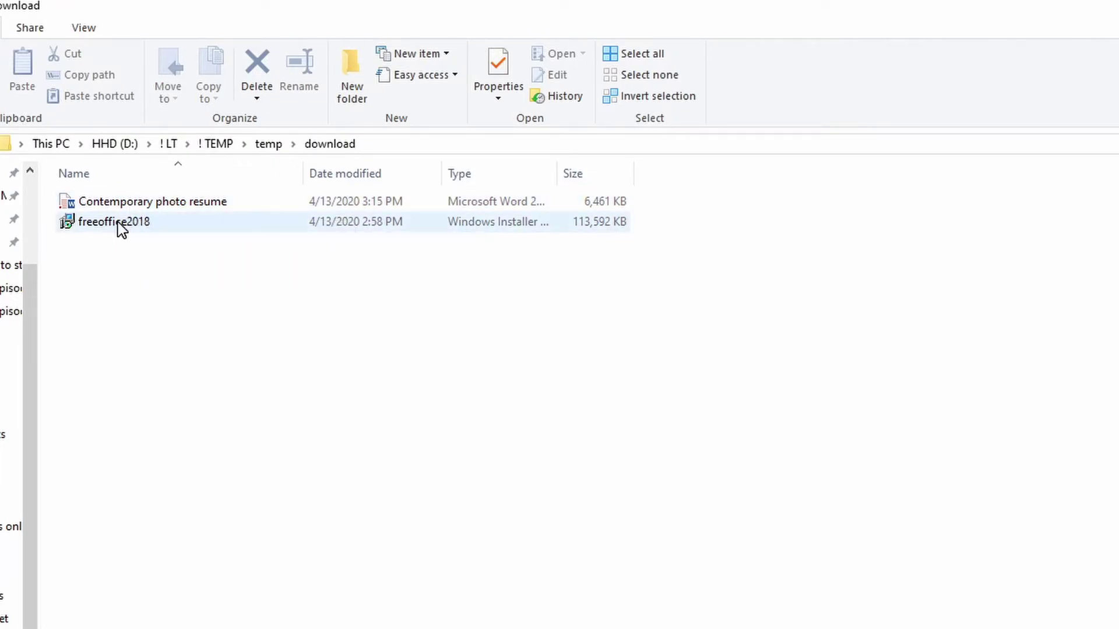
- Open the Contemporary photo resume template with TextMaker, always using TextMaker for .dotx files
right_click(130, 205)
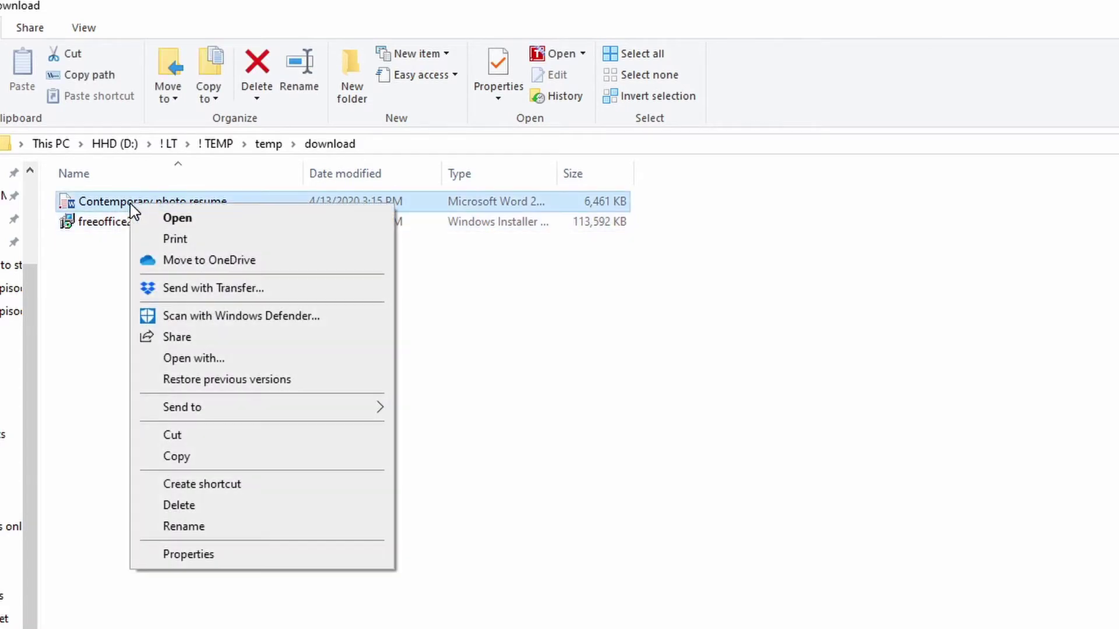
click(199, 359)
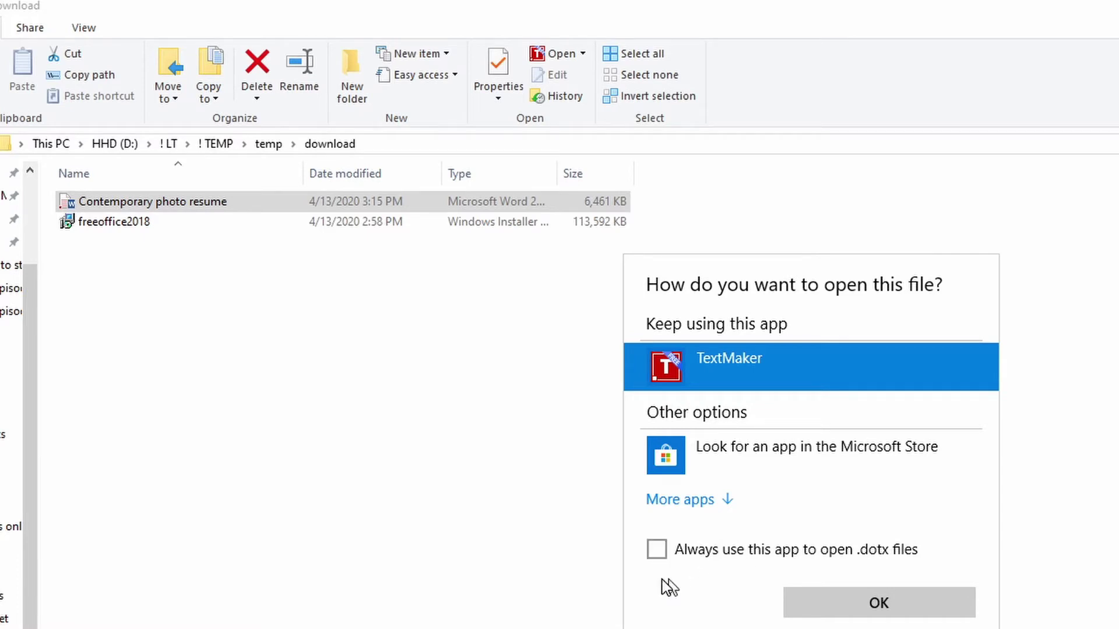
click(656, 551)
click(846, 597)
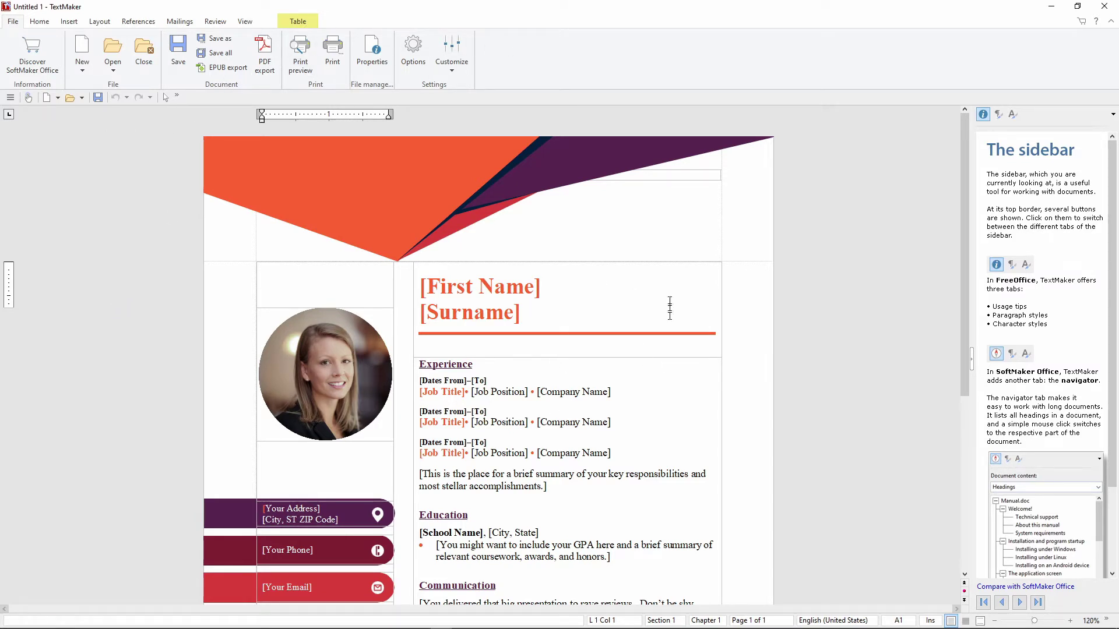
- Replace the [First Name] and [Surname] placeholders with the applicant's first name and surname
drag(966, 214, 957, 182)
scroll(460, 389, down, 5)
scroll(655, 148, up, 5)
click(516, 288)
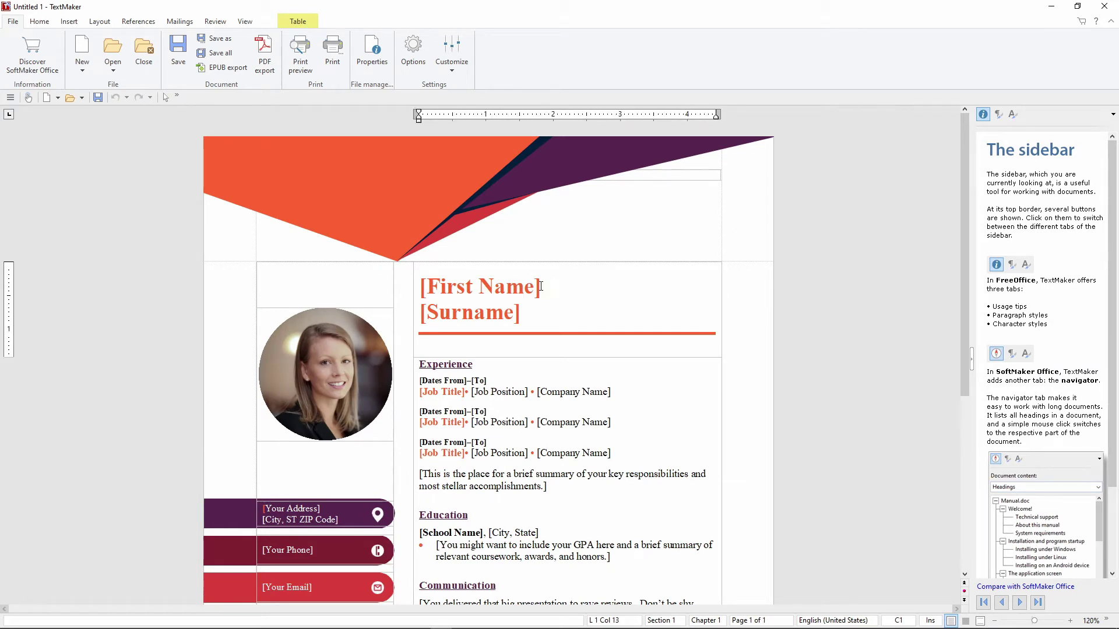
key(BackSpace)
key(BackSpace)
key(BackSpace)
key(BackSpace)
key(BackSpace)
key(BackSpace)
key(BackSpace)
key(BackSpace)
key(BackSpace)
key(BackSpace)
key(BackSpace)
key(BackSpace)
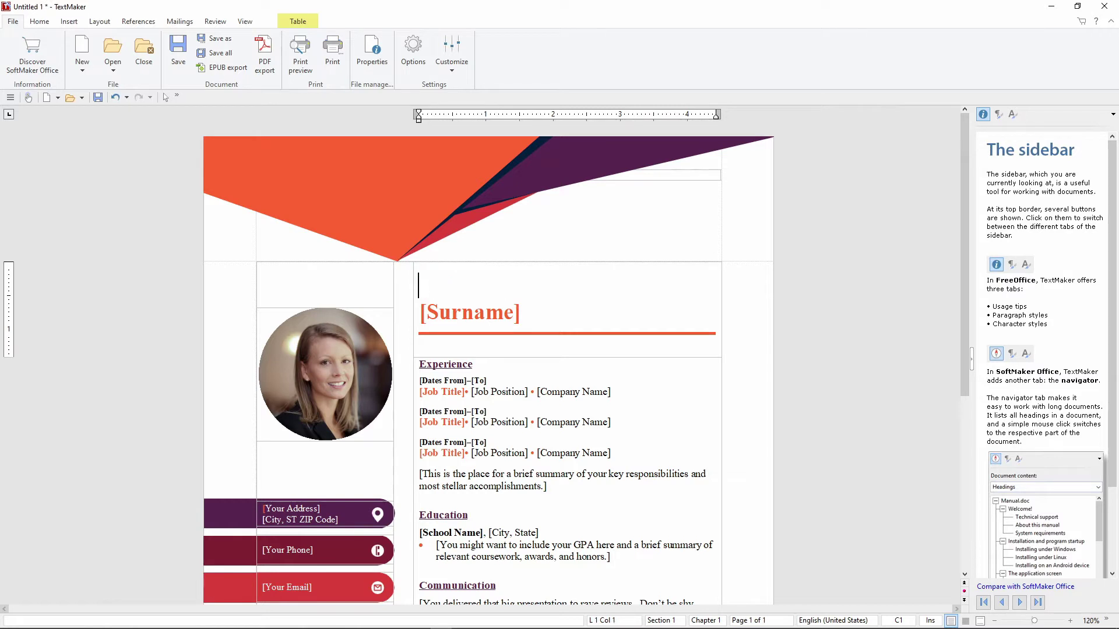
key(Down)
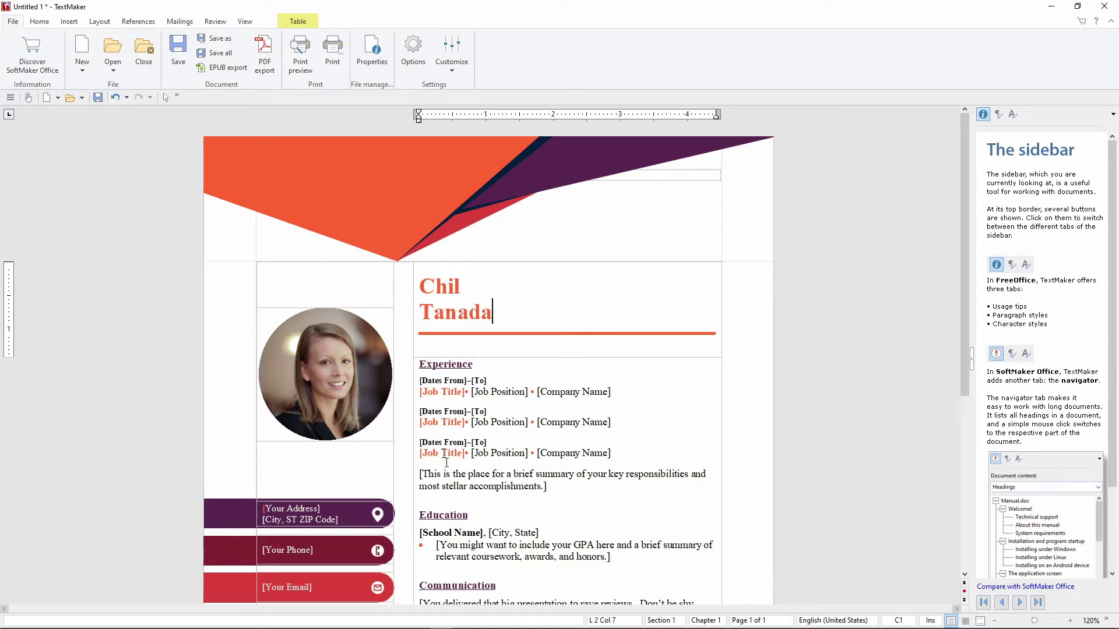
- Scroll through the edited resume and bring up the Save as dialog
scroll(445, 460, down, 5)
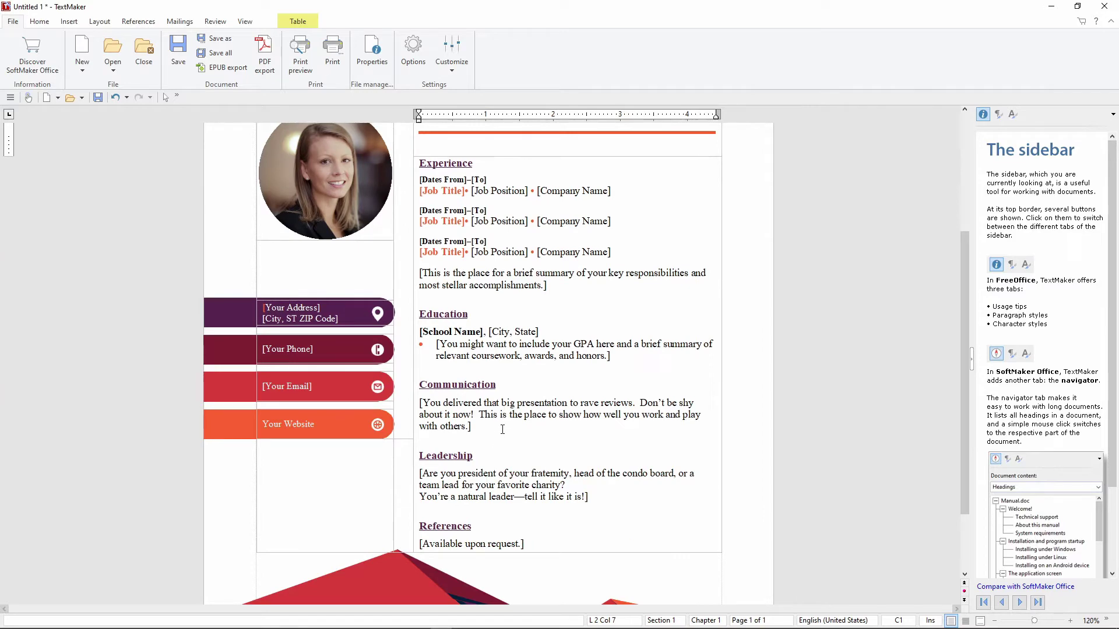
scroll(502, 430, down, 3)
scroll(503, 430, up, 8)
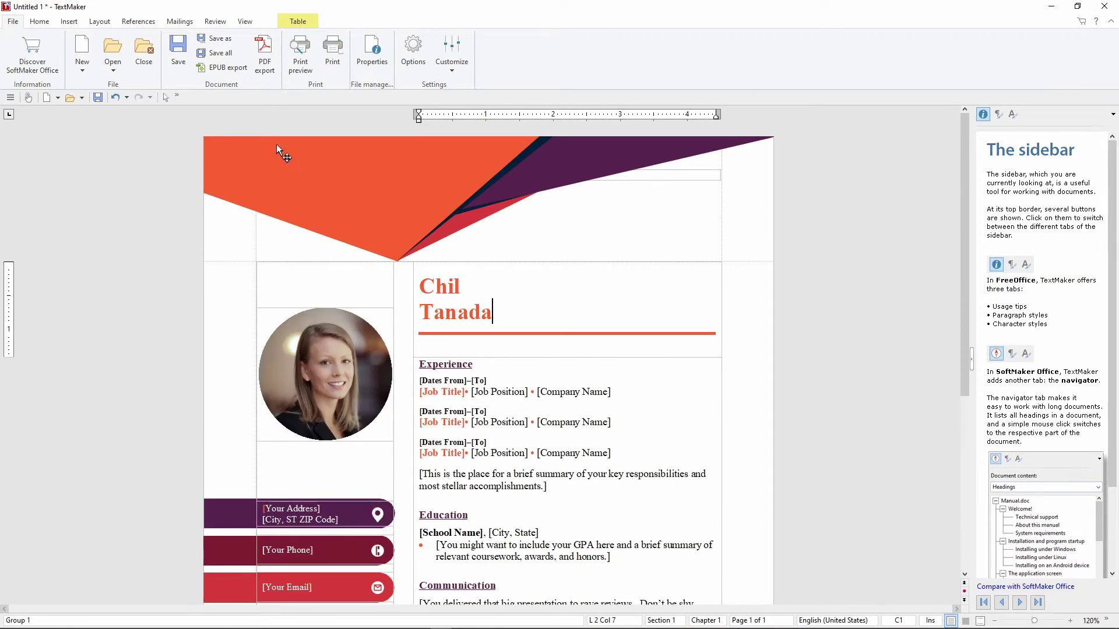
click(215, 43)
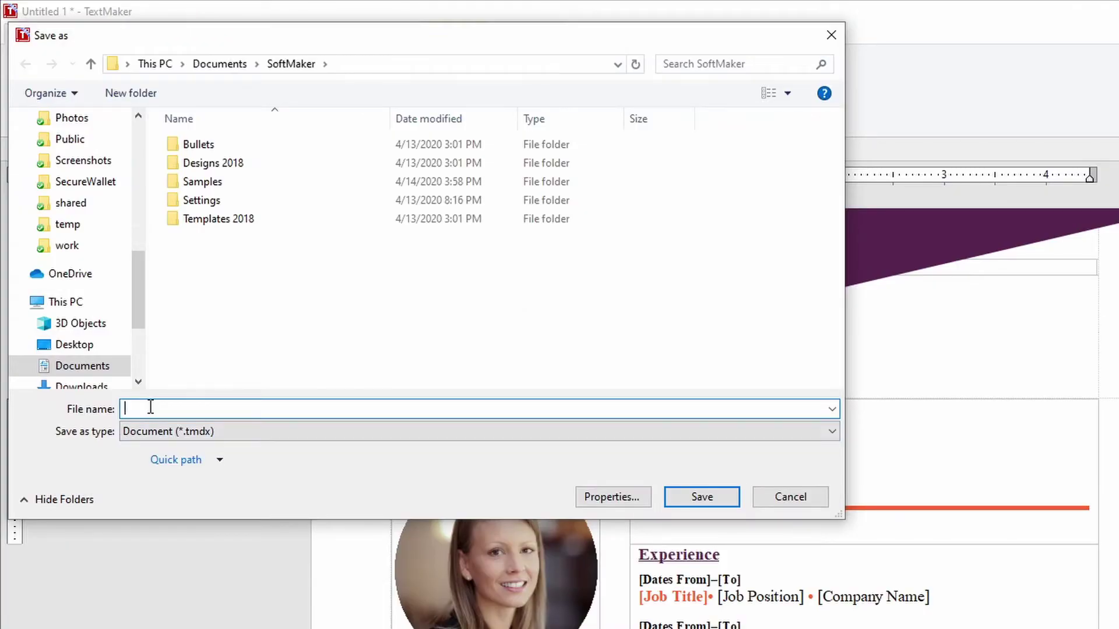
- Save the resume as myresume in Microsoft Word 2007-2019 (.docx) format, then close TextMaker
text(myresuem)
key(BackSpace)
key(BackSpace)
text(me)
click(231, 432)
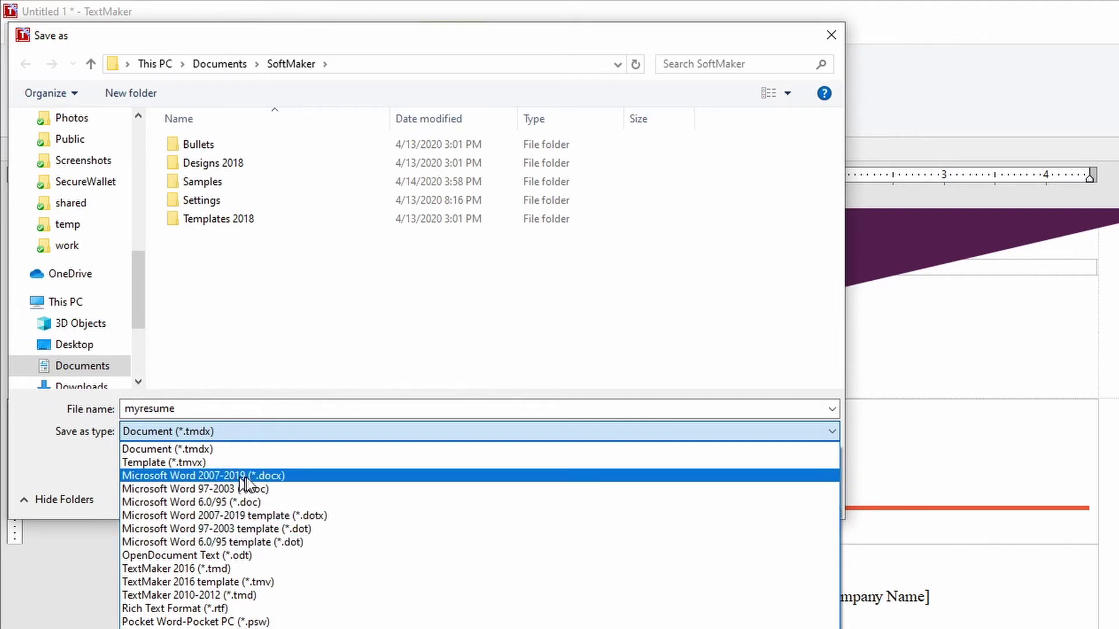
click(267, 476)
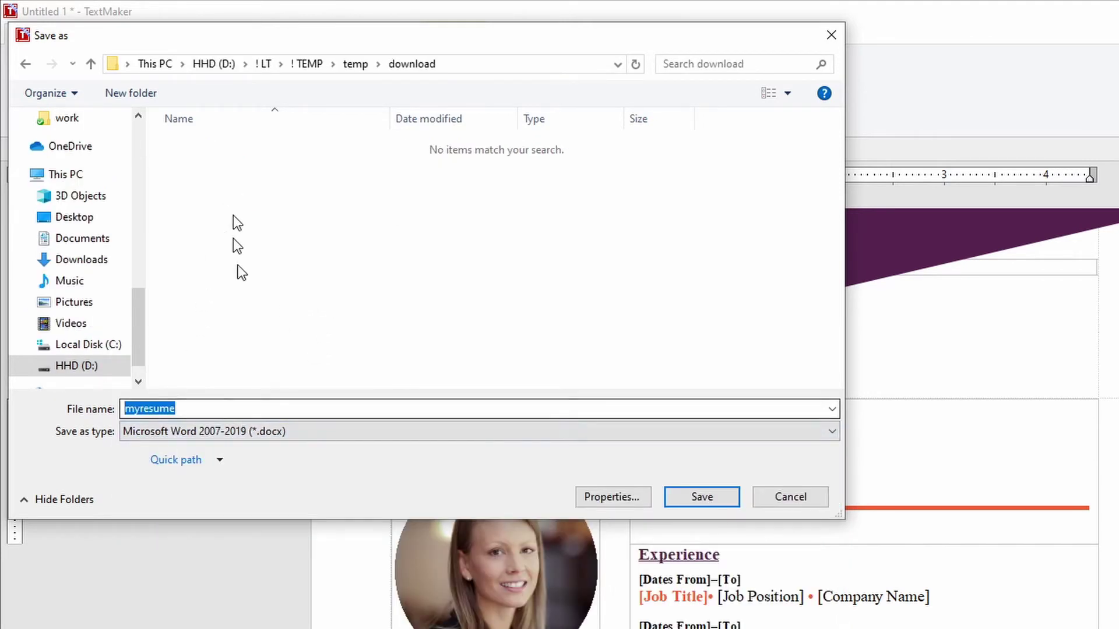
click(703, 499)
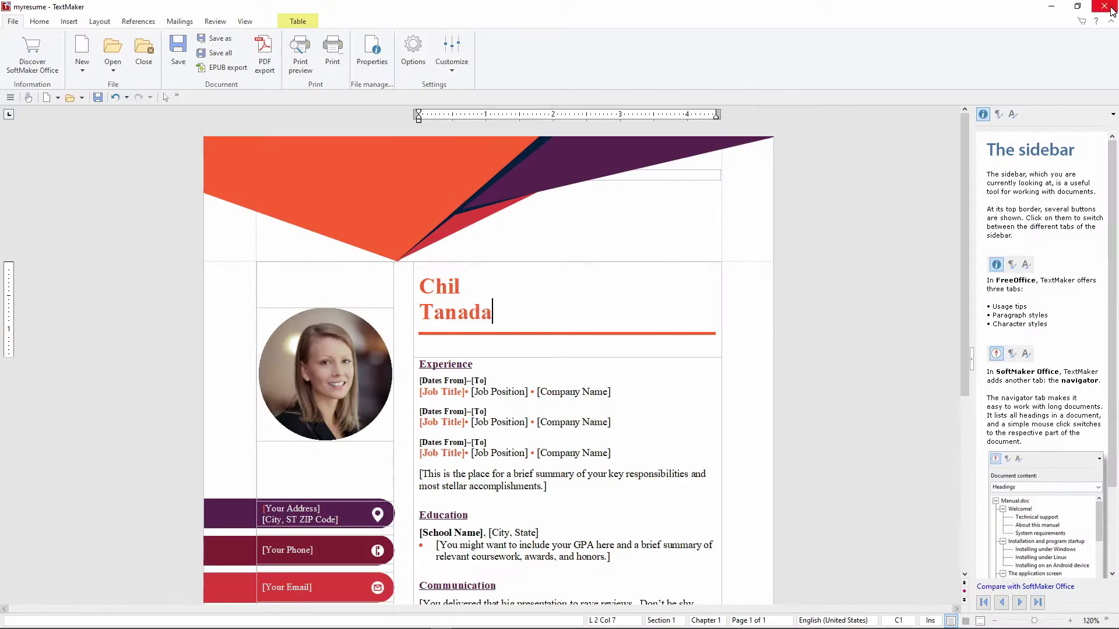
click(1112, 10)
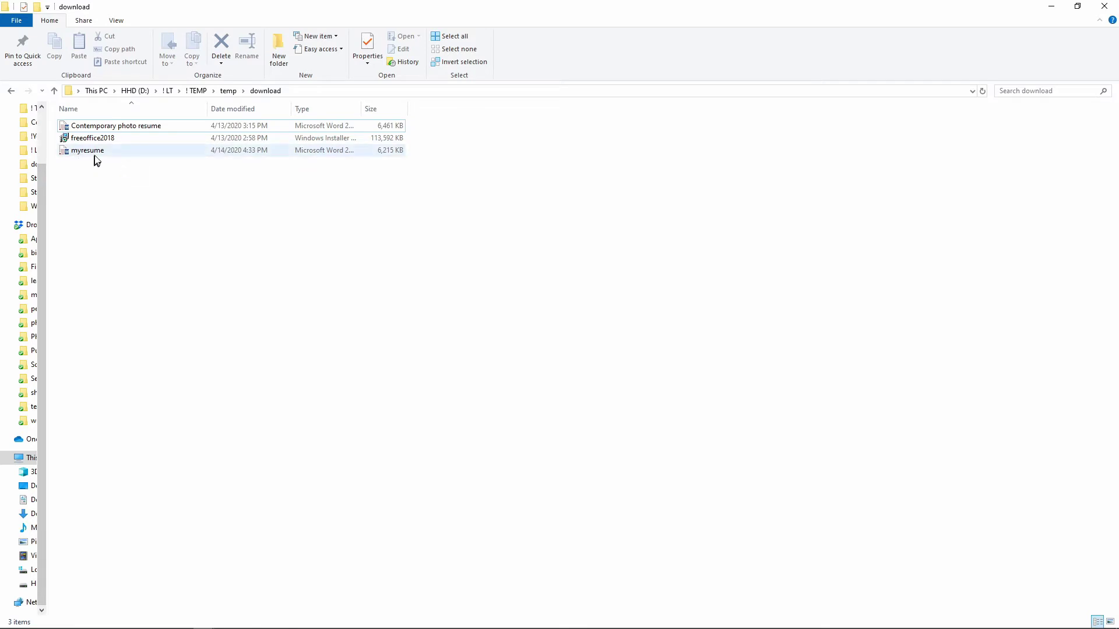
- Widen the Type column and select myresume to confirm it is a Word document
drag(362, 109, 433, 112)
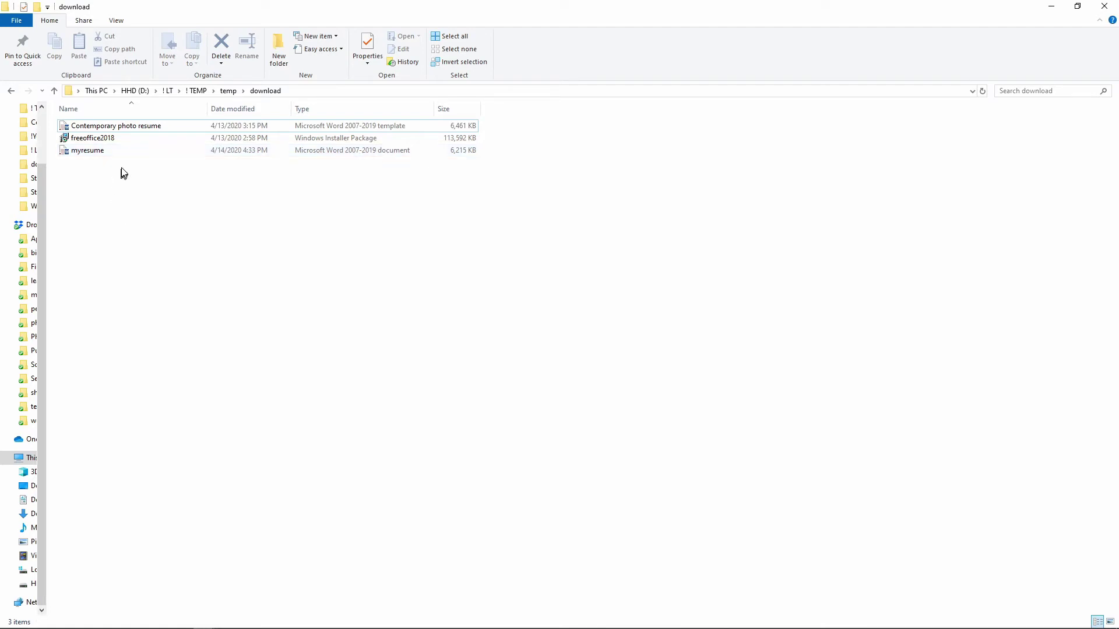
click(100, 153)
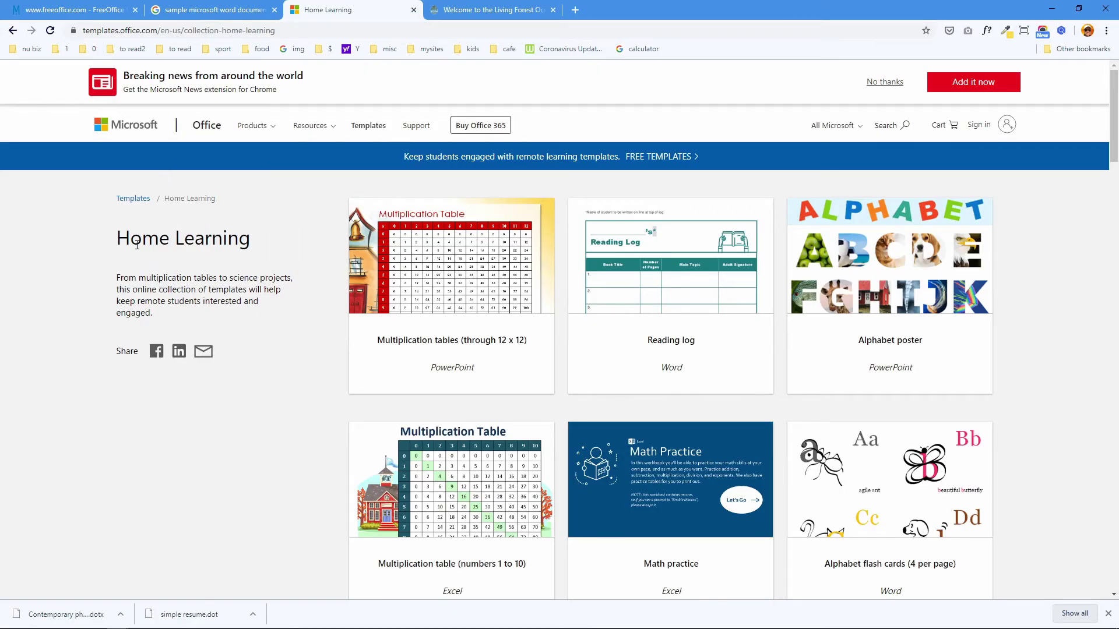
- Download the Virtual field trip template and save it as field trip.potx in the download folder
scroll(273, 309, down, 10)
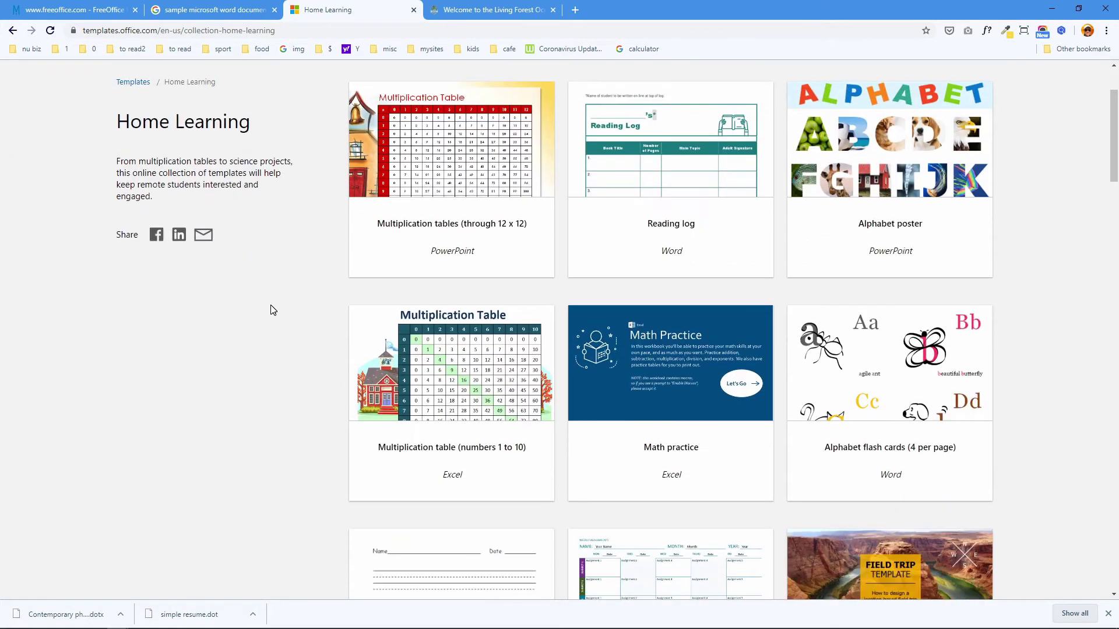
scroll(1015, 223, up, 2)
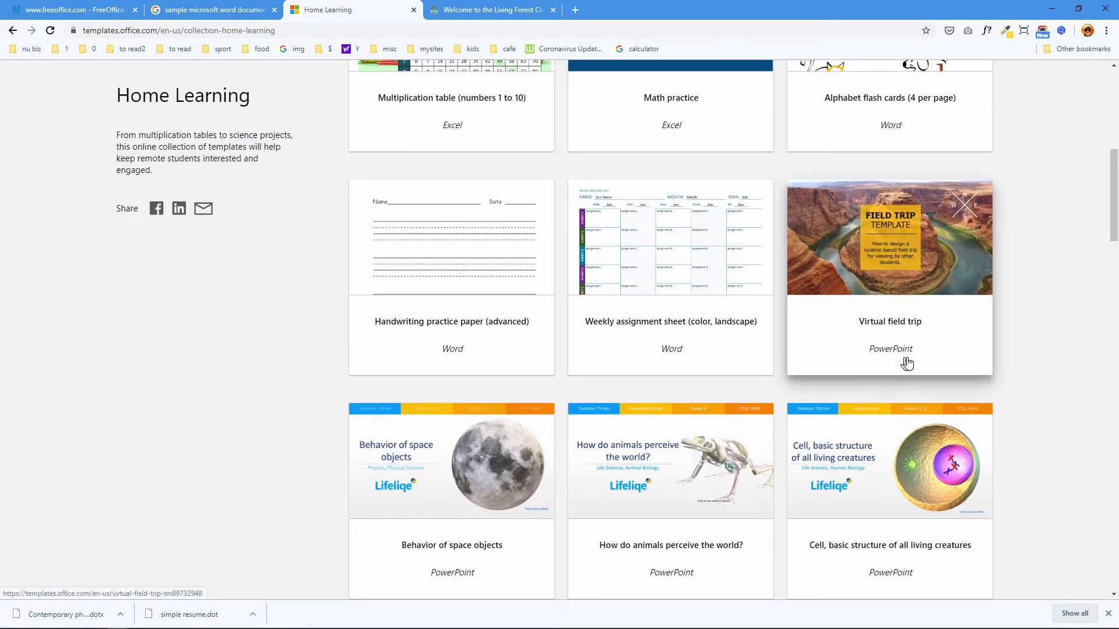
click(895, 262)
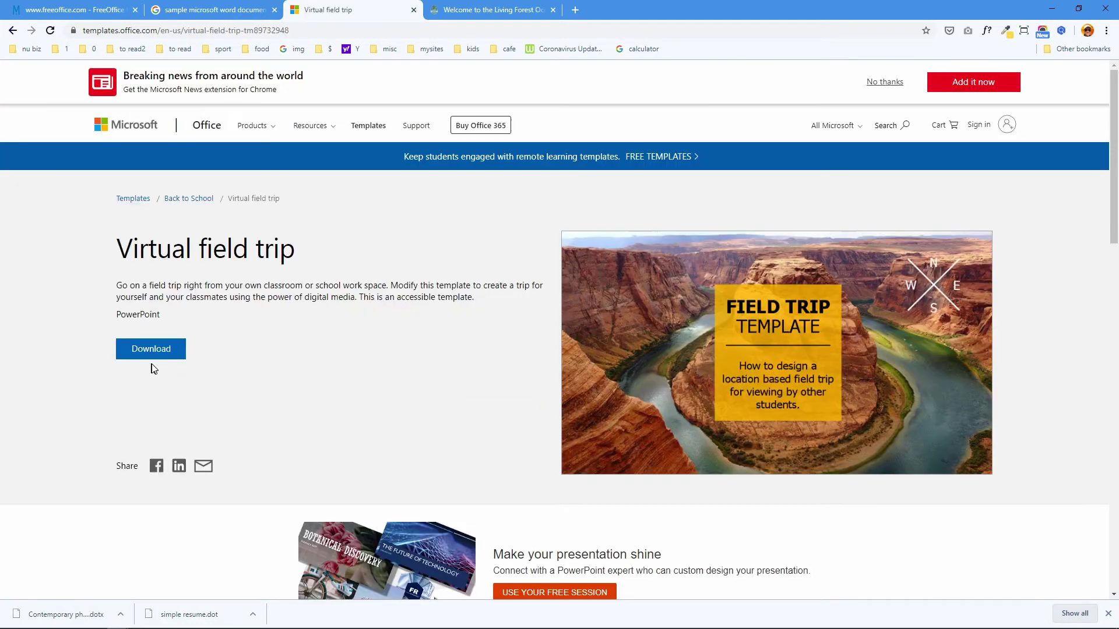
click(153, 357)
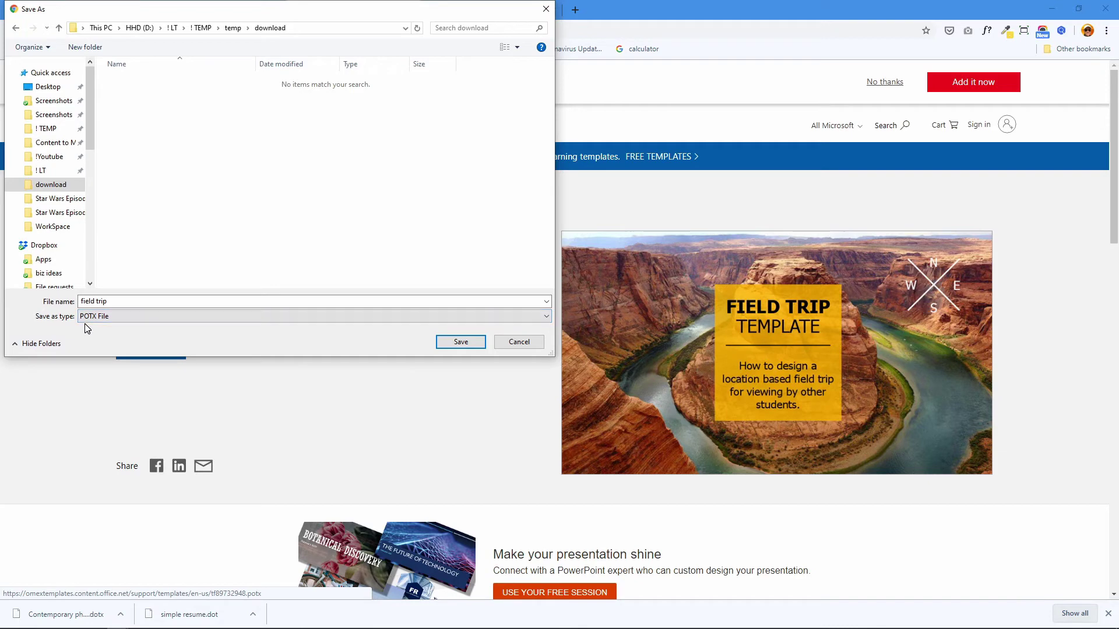
click(460, 343)
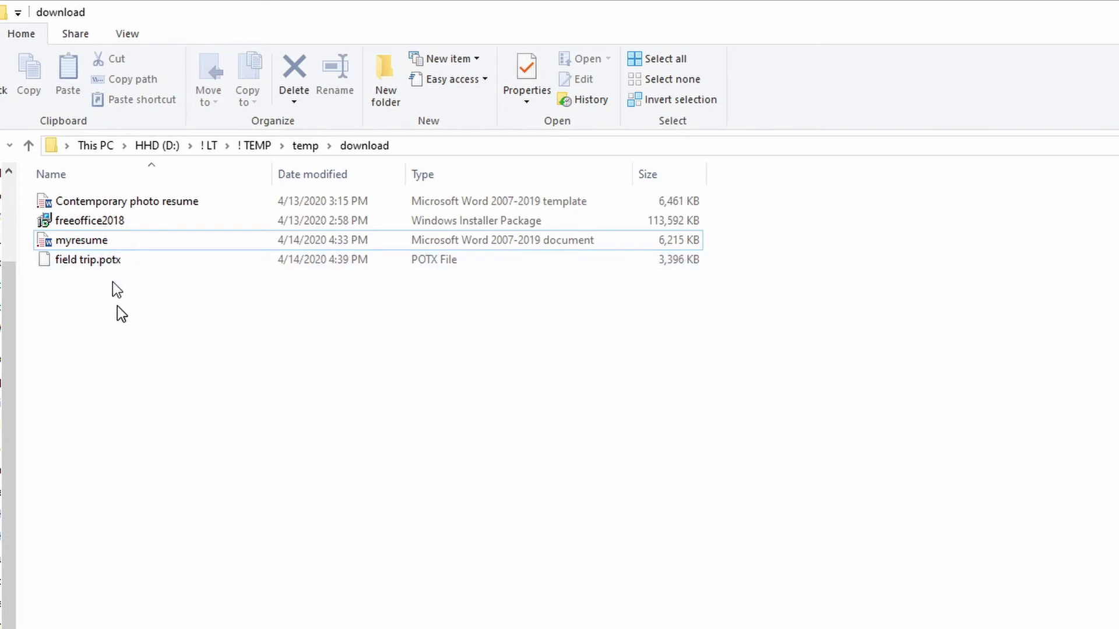
- Open field trip.potx from the download folder with Presentations via Open with
click(115, 261)
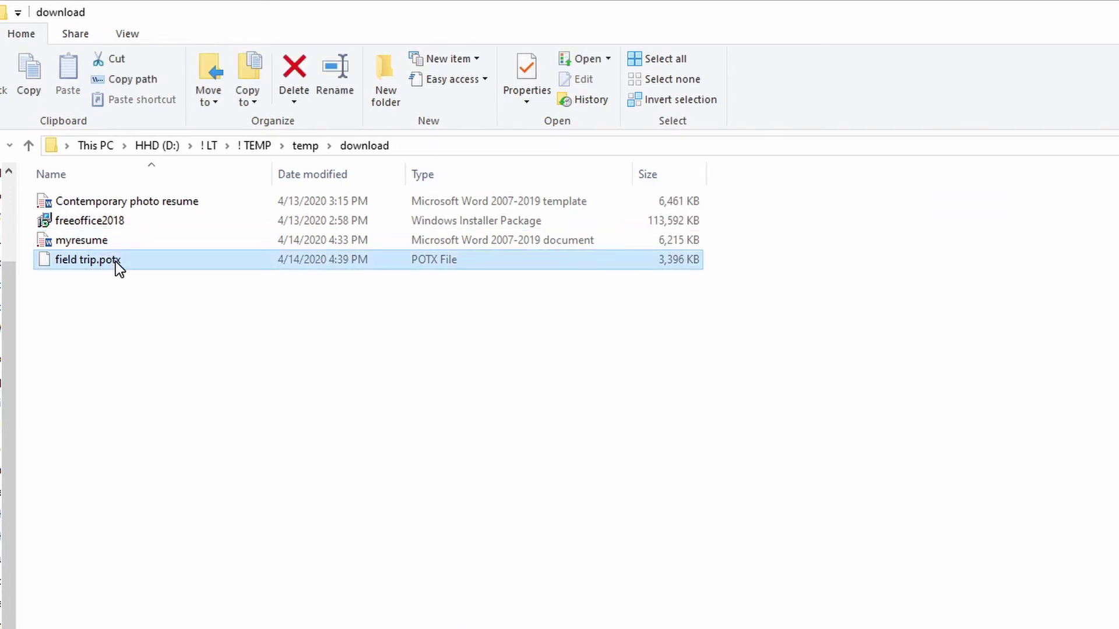
right_click(97, 264)
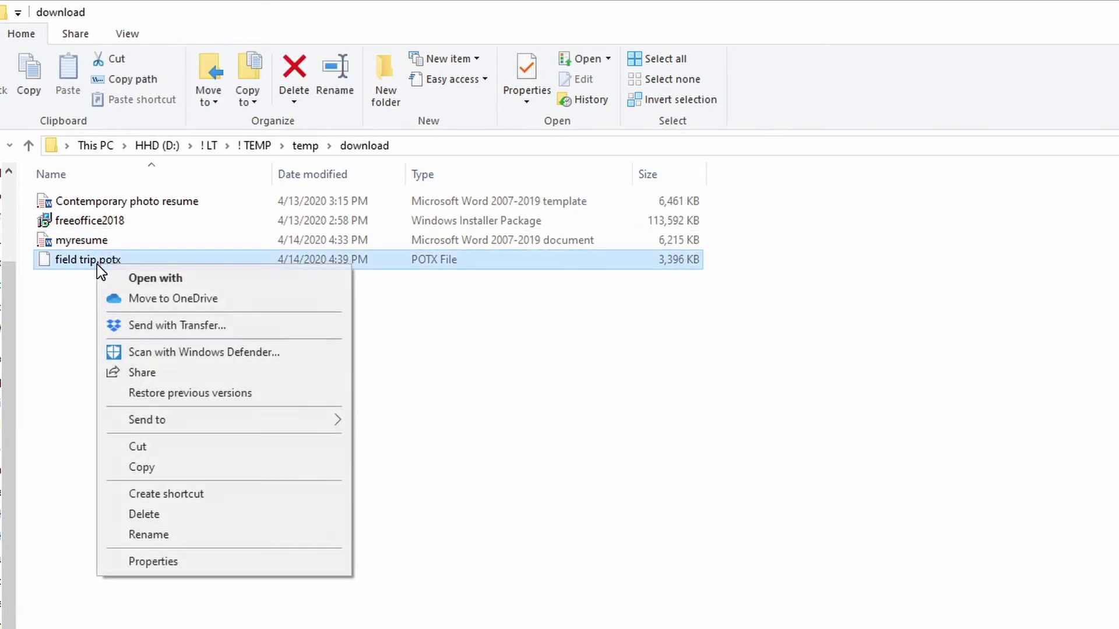
click(140, 278)
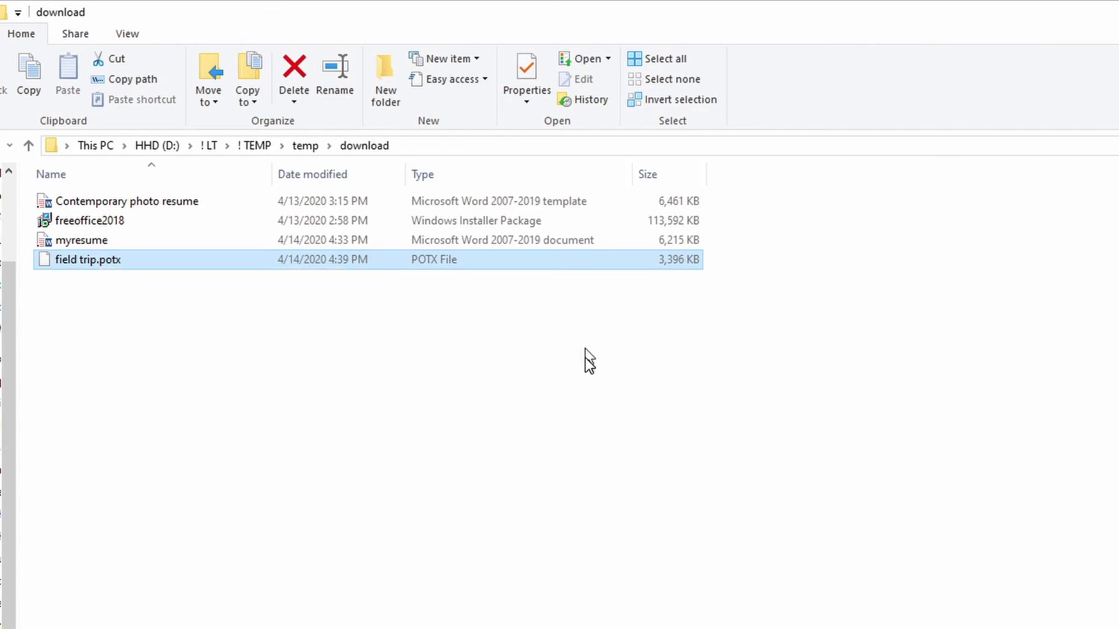
click(698, 330)
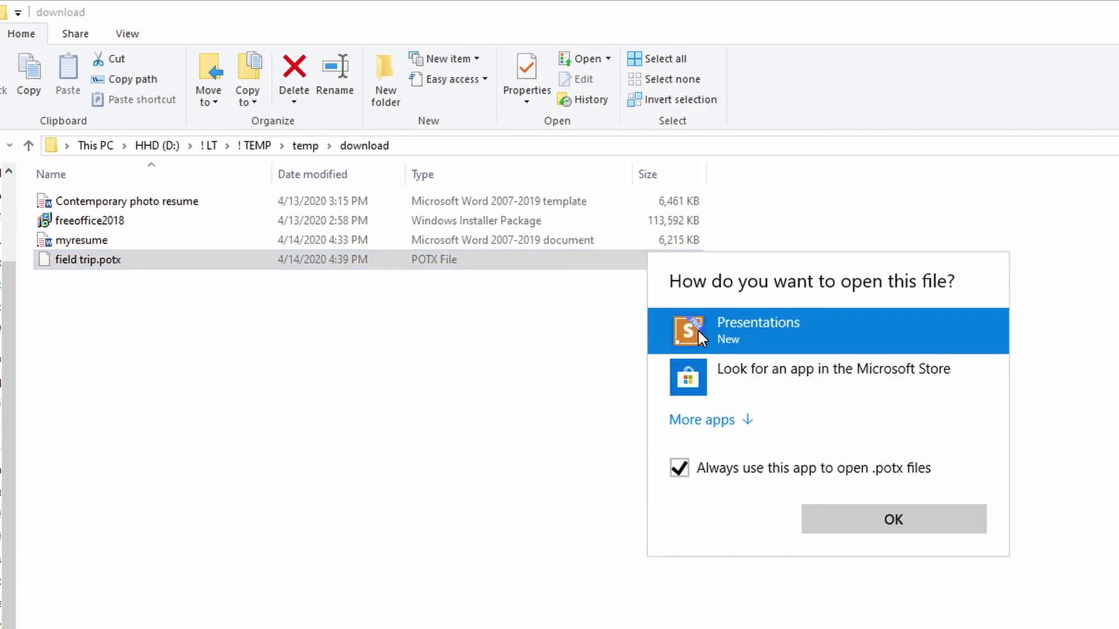
click(872, 526)
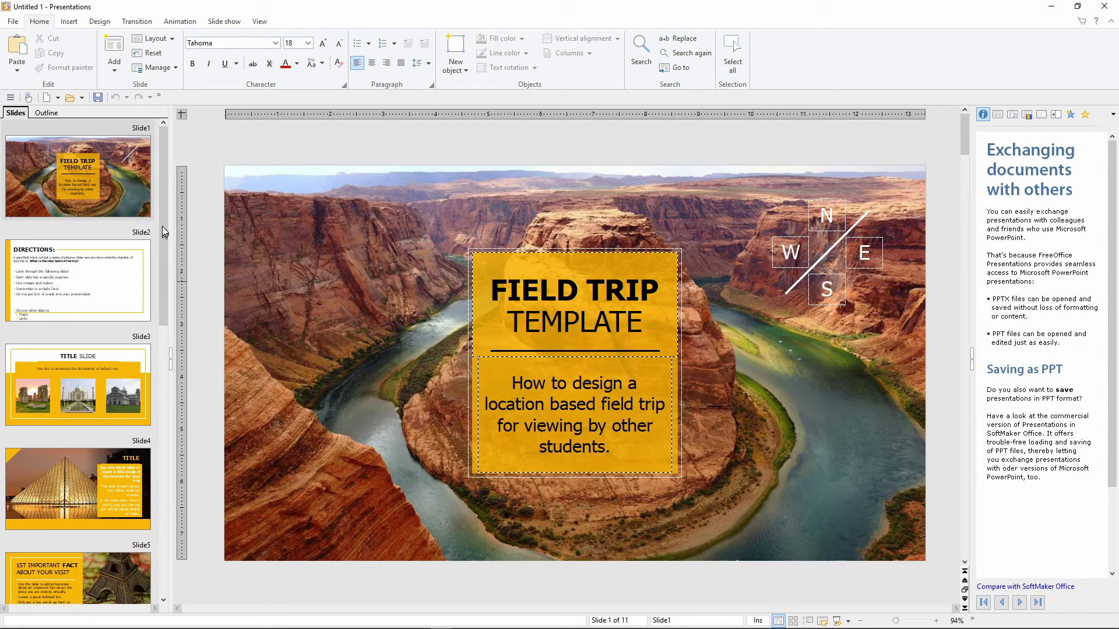
- View slides 2 and 3 of the field trip template, then click into slide 4's instruction text
scroll(141, 438, down, 10)
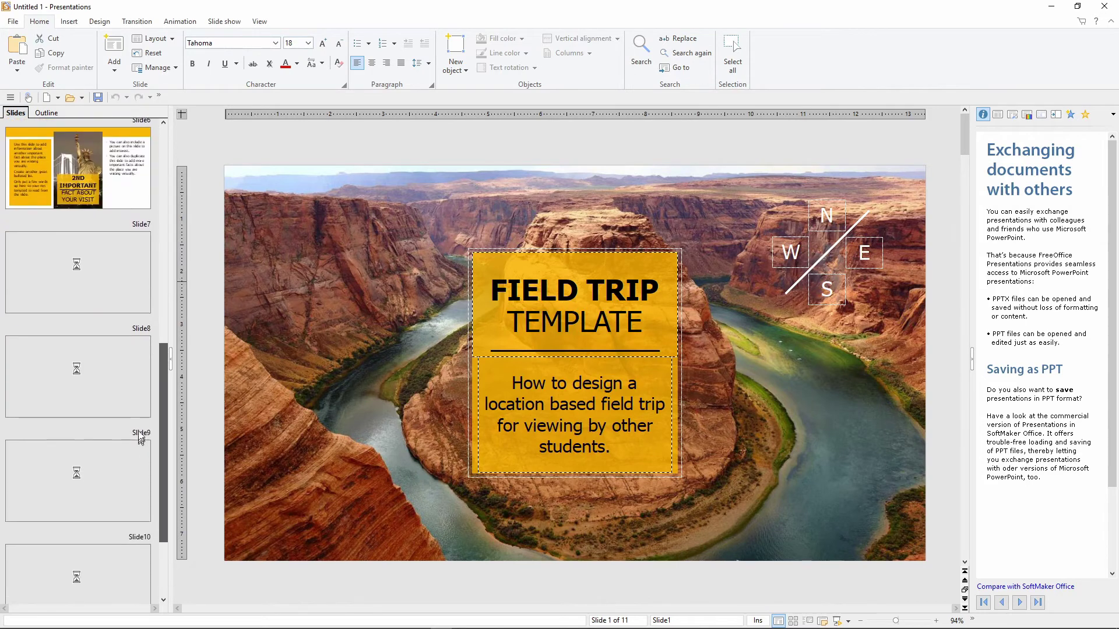
scroll(141, 438, up, 10)
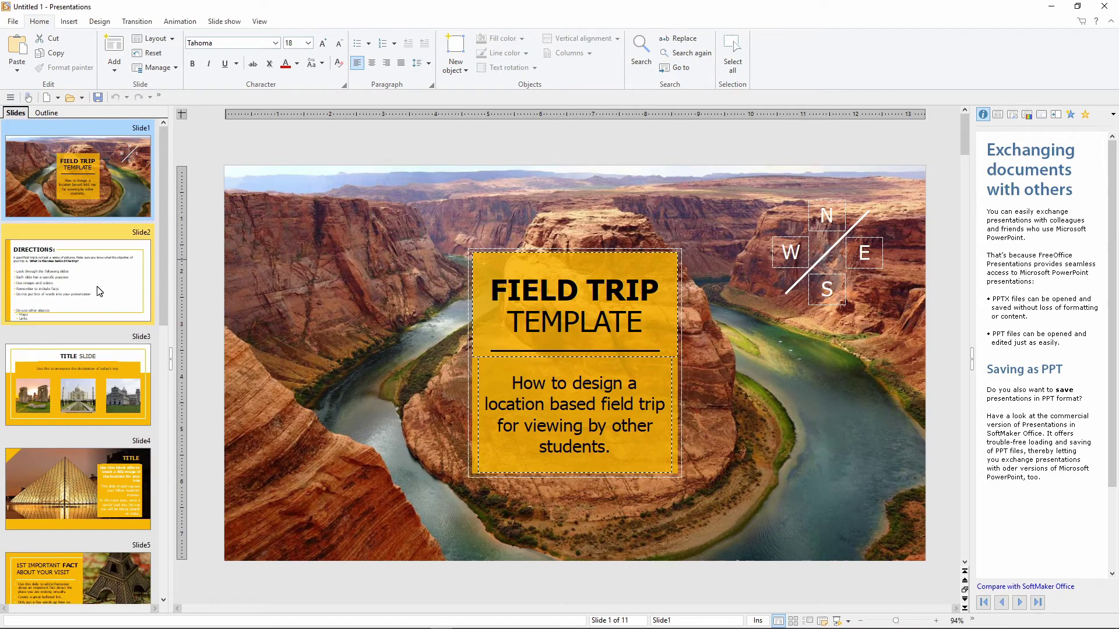
click(100, 292)
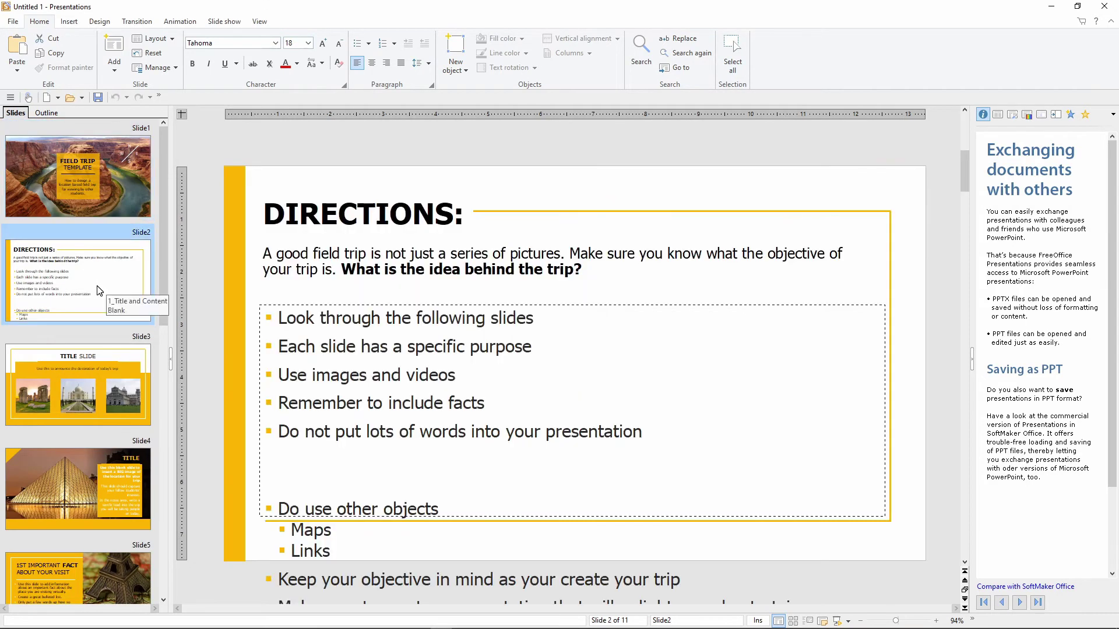
click(96, 380)
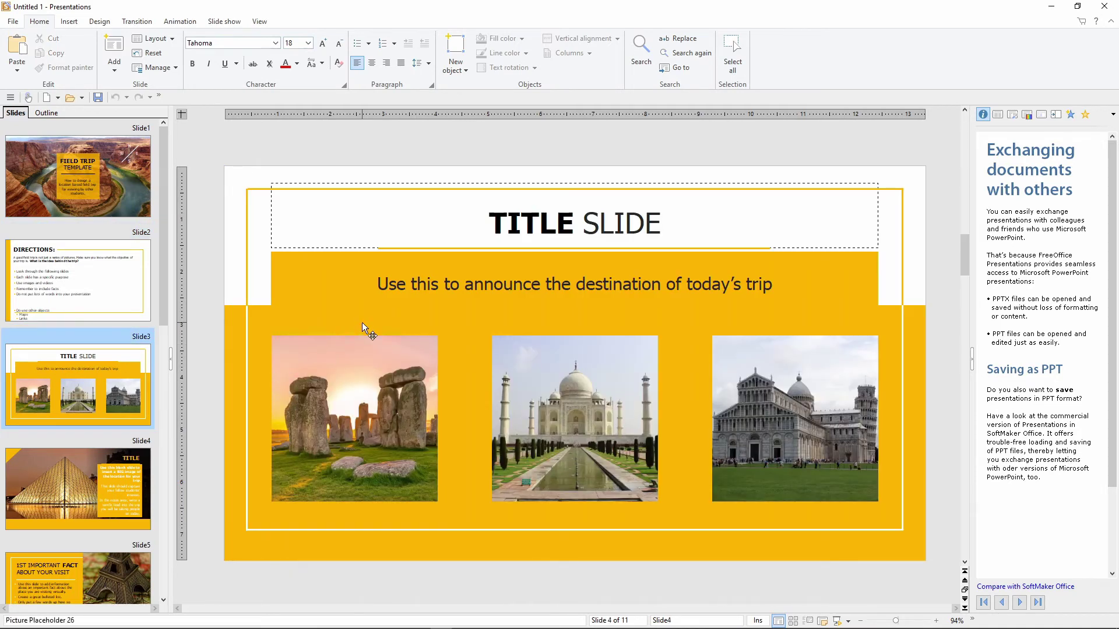
scroll(361, 323, down, 1)
click(743, 270)
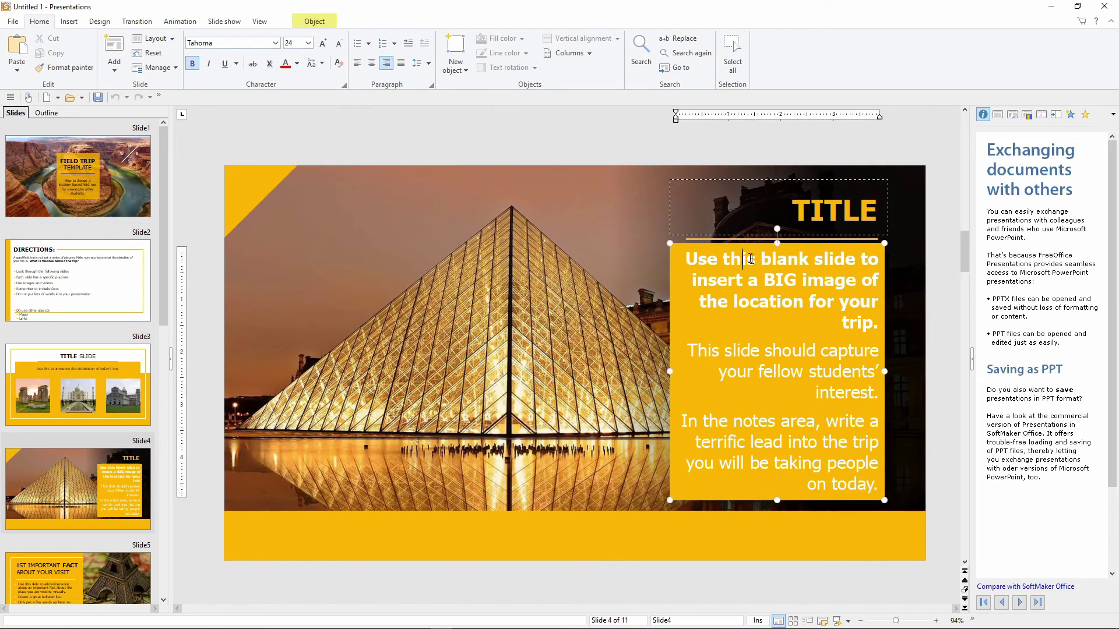
click(776, 263)
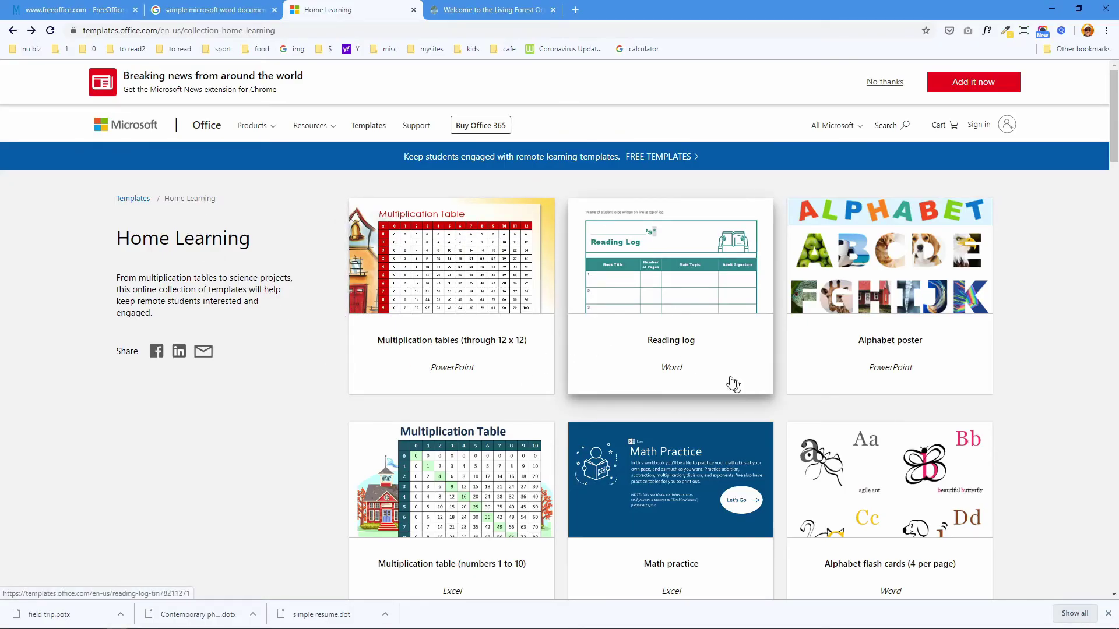
- Download the Home schooling progress record template and save it as home schooling progress record.xltx
scroll(679, 388, down, 5)
scroll(677, 385, down, 4)
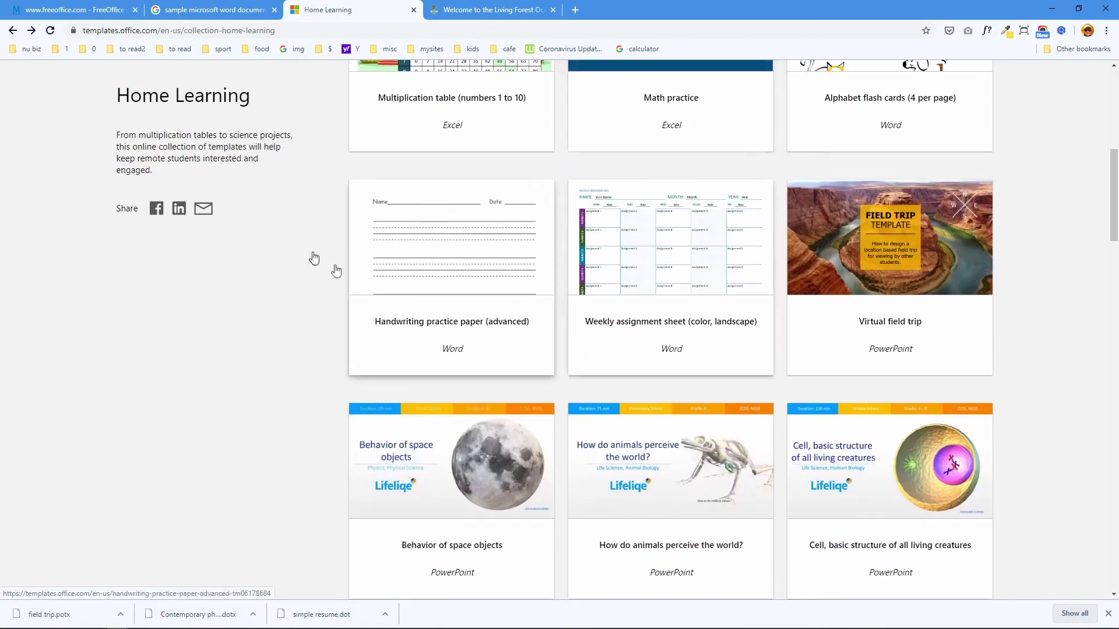
scroll(559, 358, up, 7)
scroll(562, 359, down, 20)
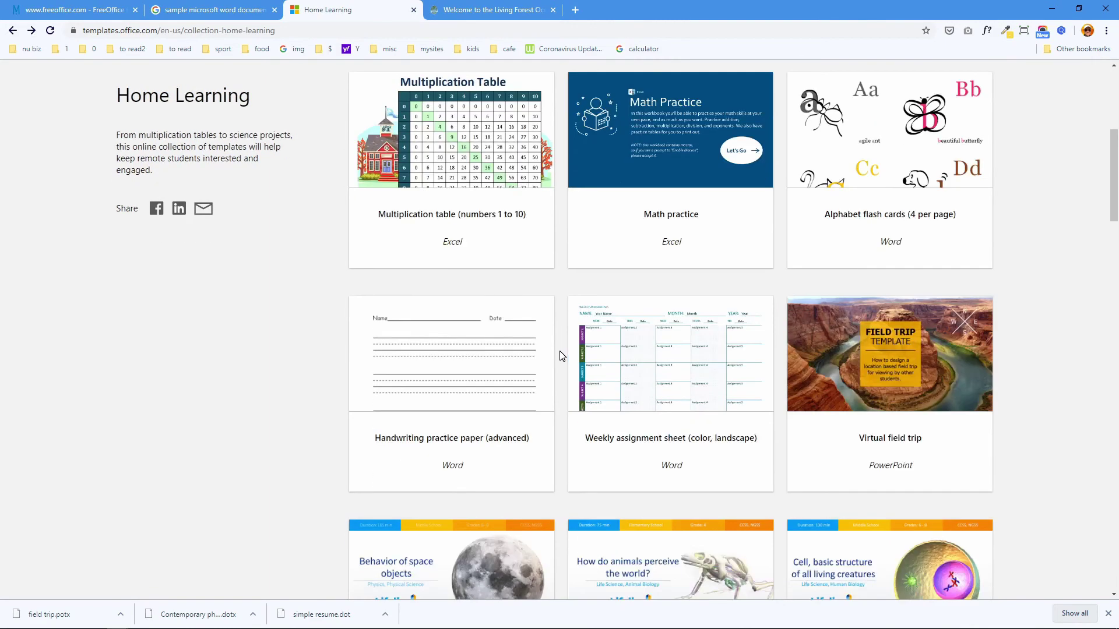
scroll(562, 345, down, 10)
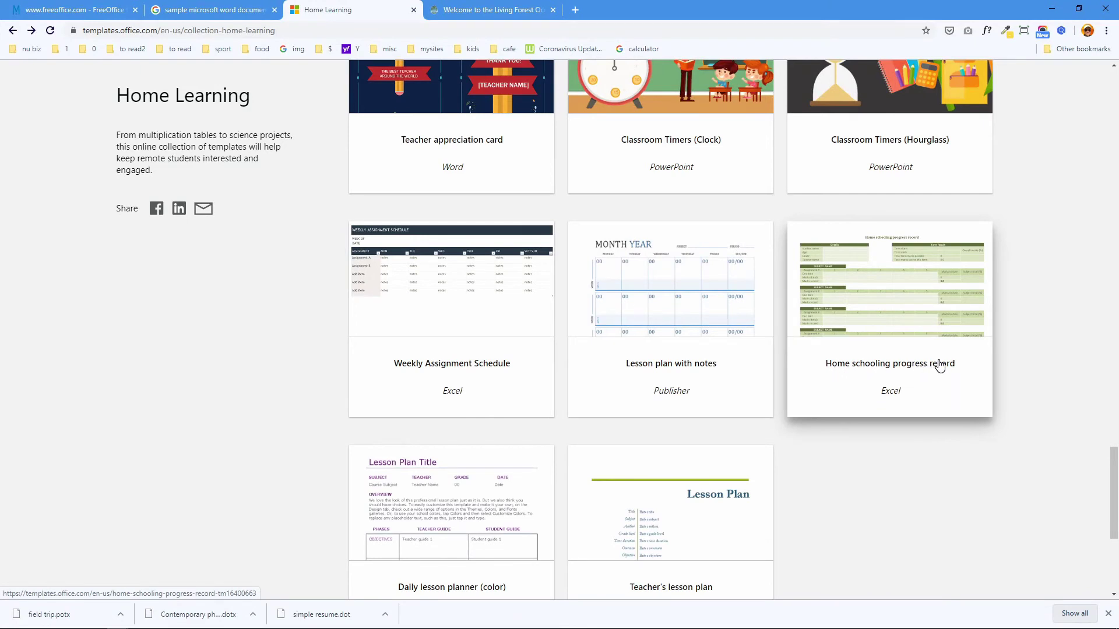
click(900, 329)
click(165, 356)
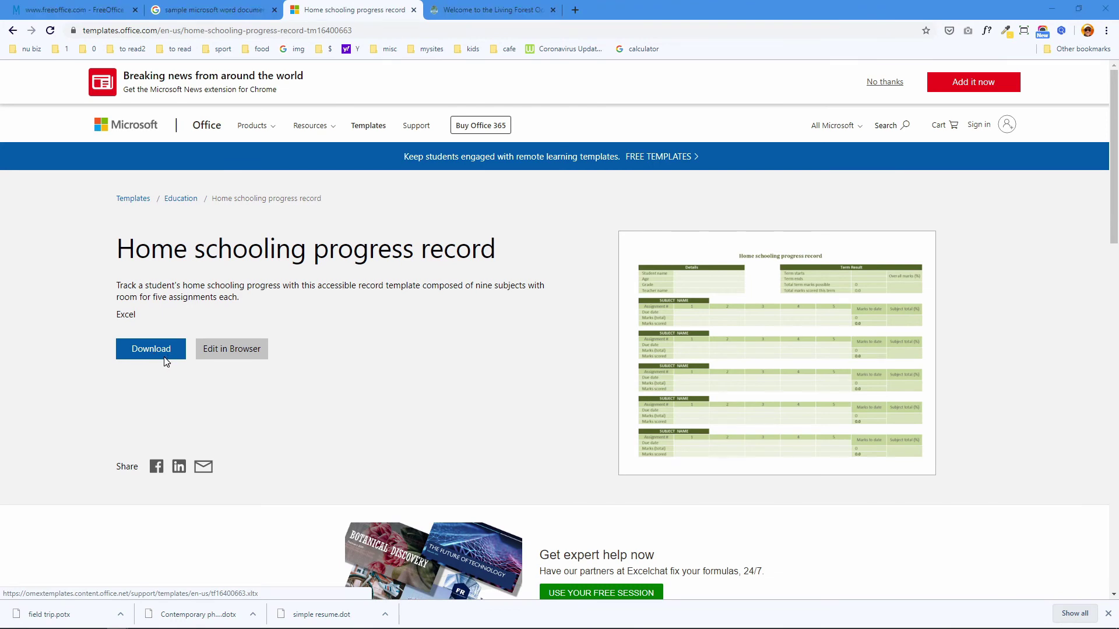
text(home schooling progress record)
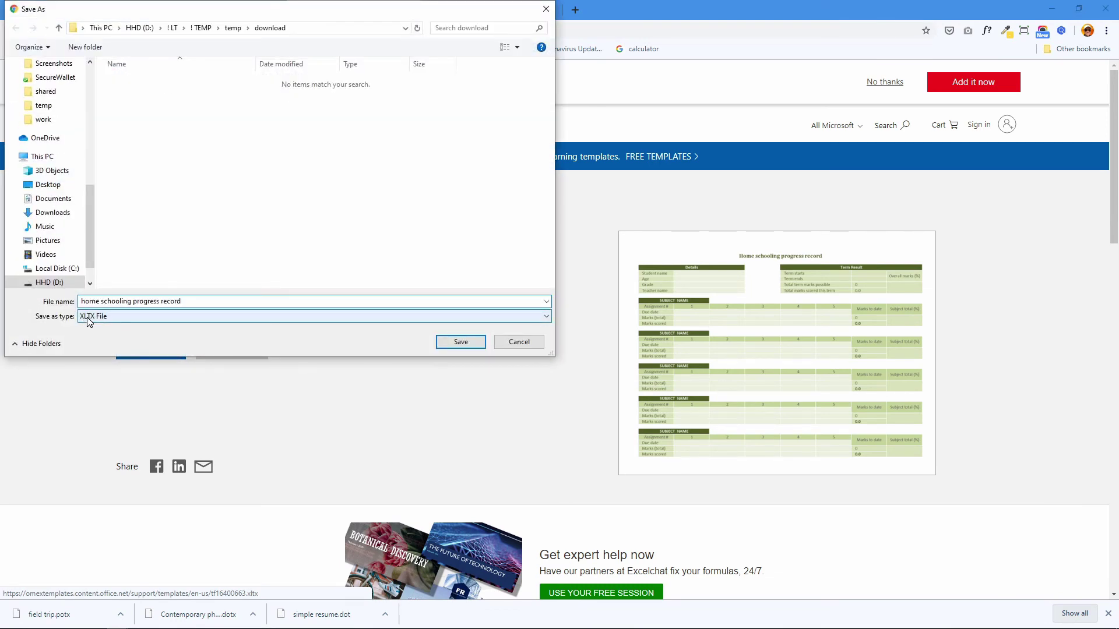
click(102, 318)
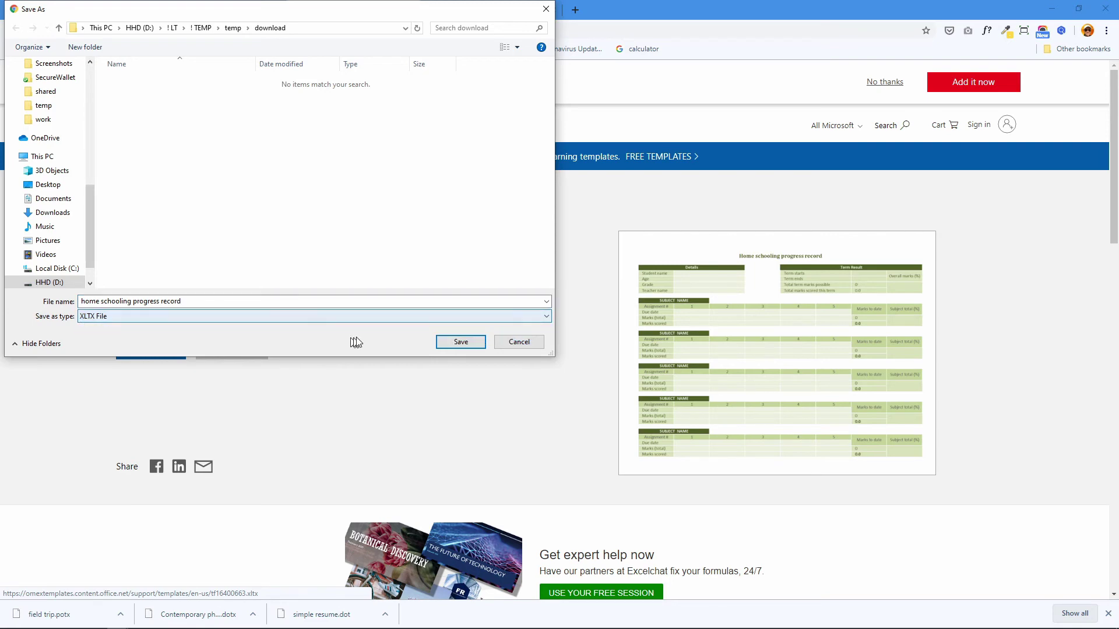
click(454, 342)
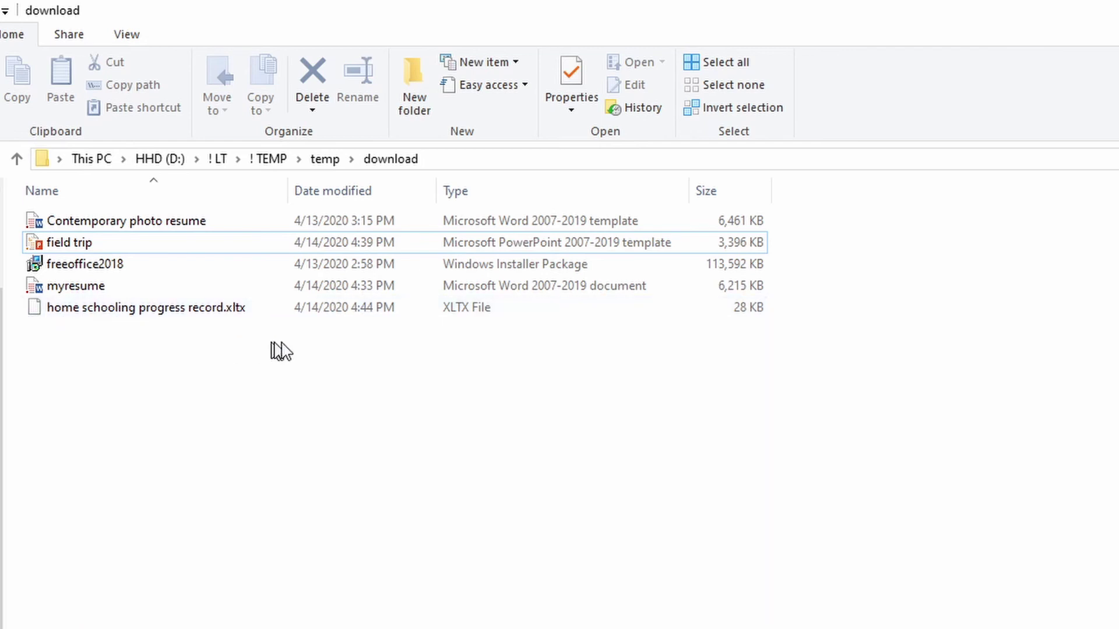
- Open 'home schooling progress record.xltx' with PlanMaker, making it the default for .xltx files
click(96, 314)
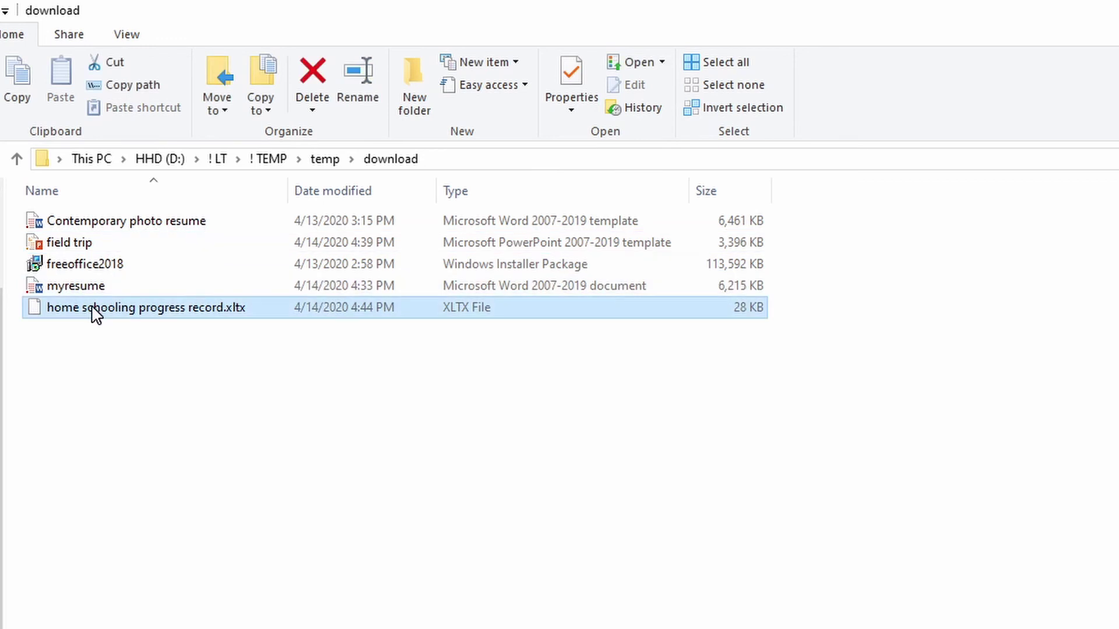
right_click(96, 313)
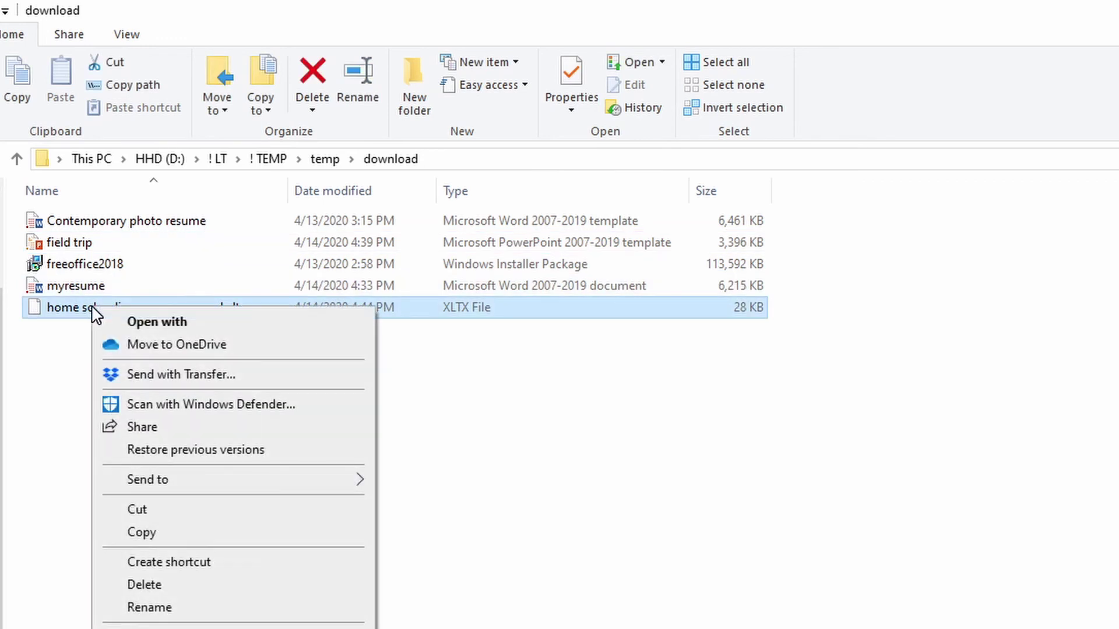
click(145, 319)
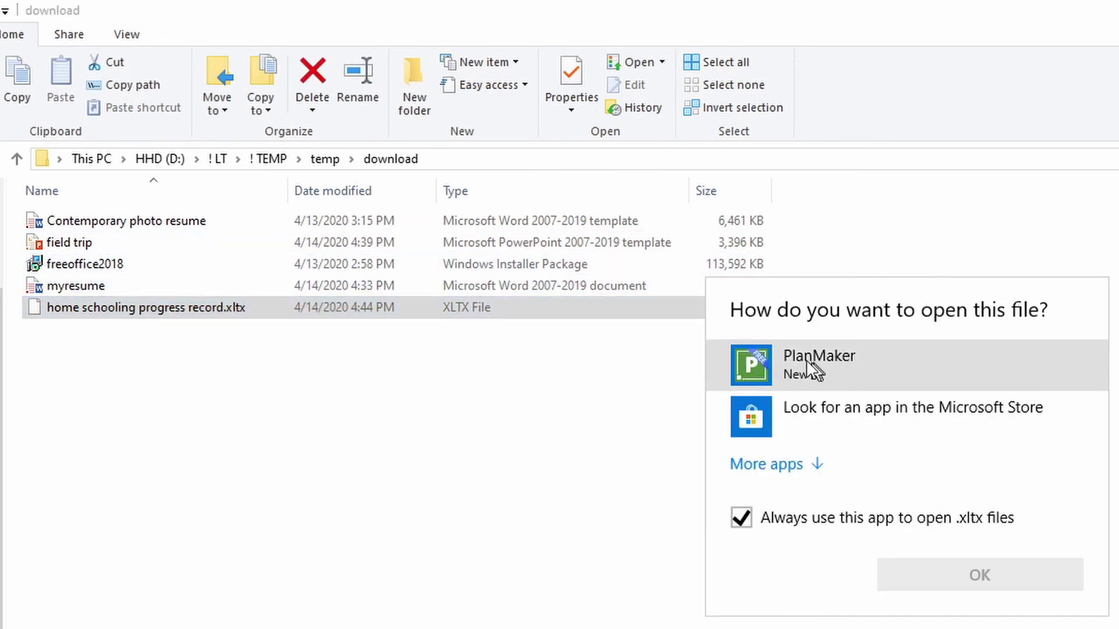
click(791, 359)
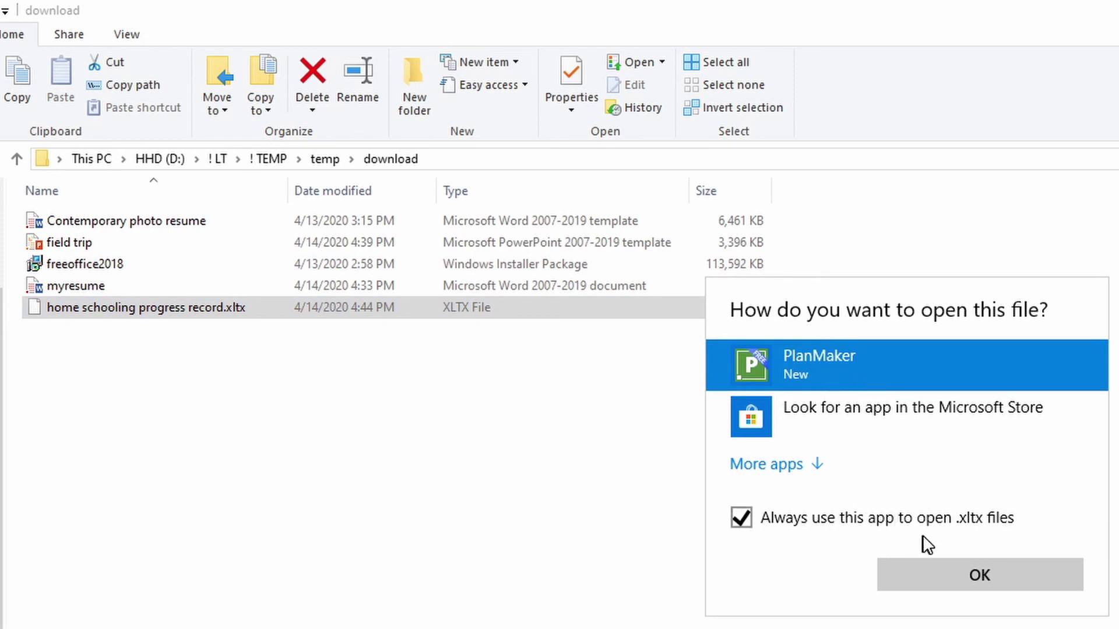
click(980, 576)
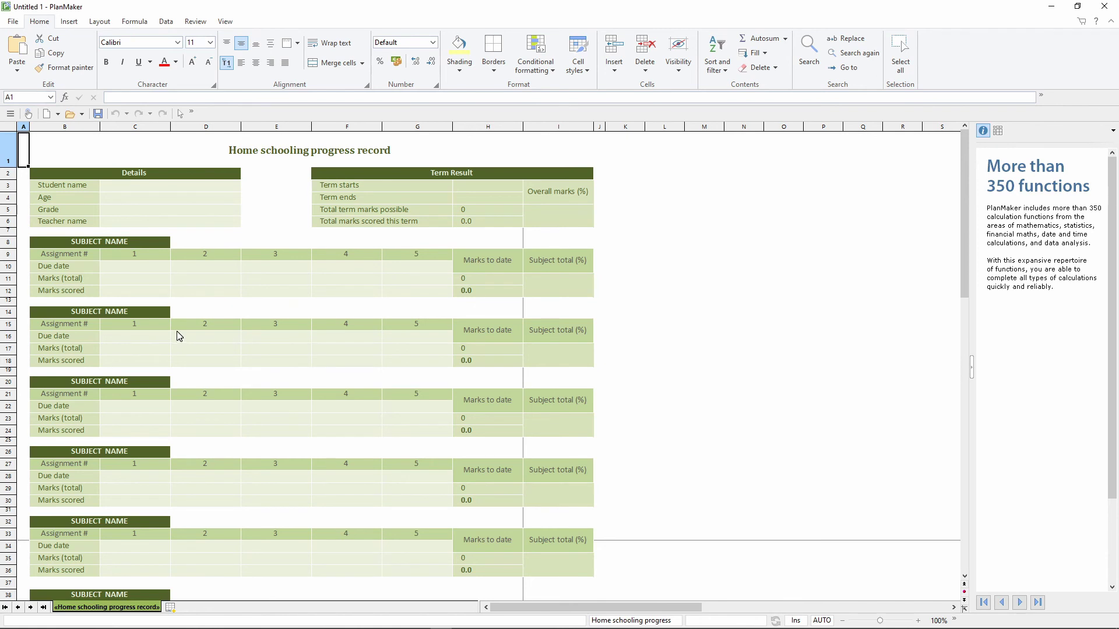
scroll(177, 317, down, 8)
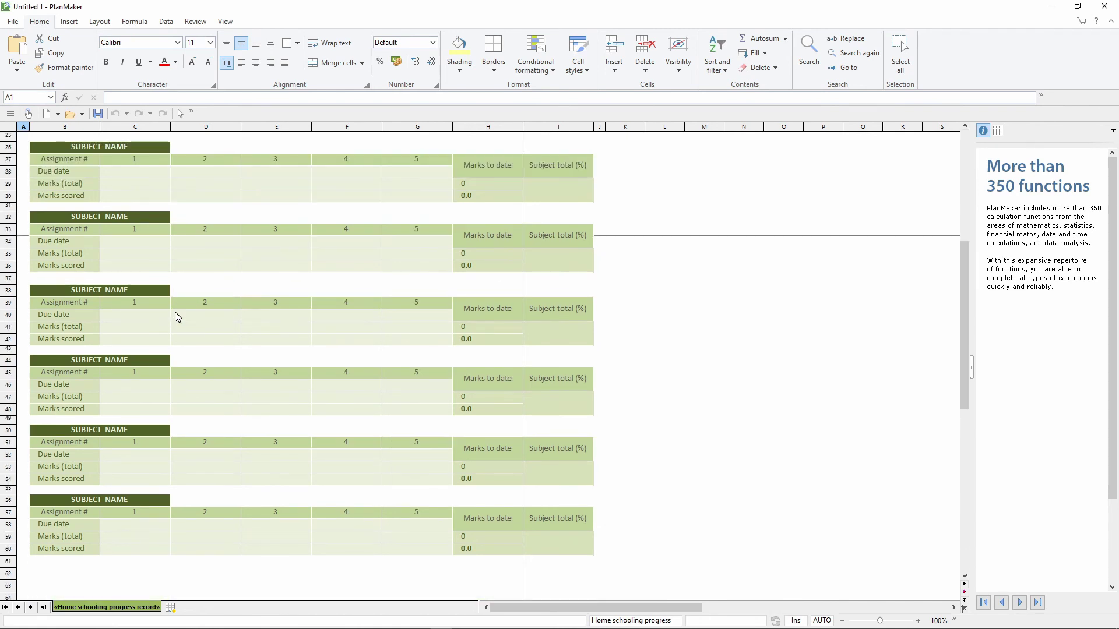
scroll(174, 313, up, 8)
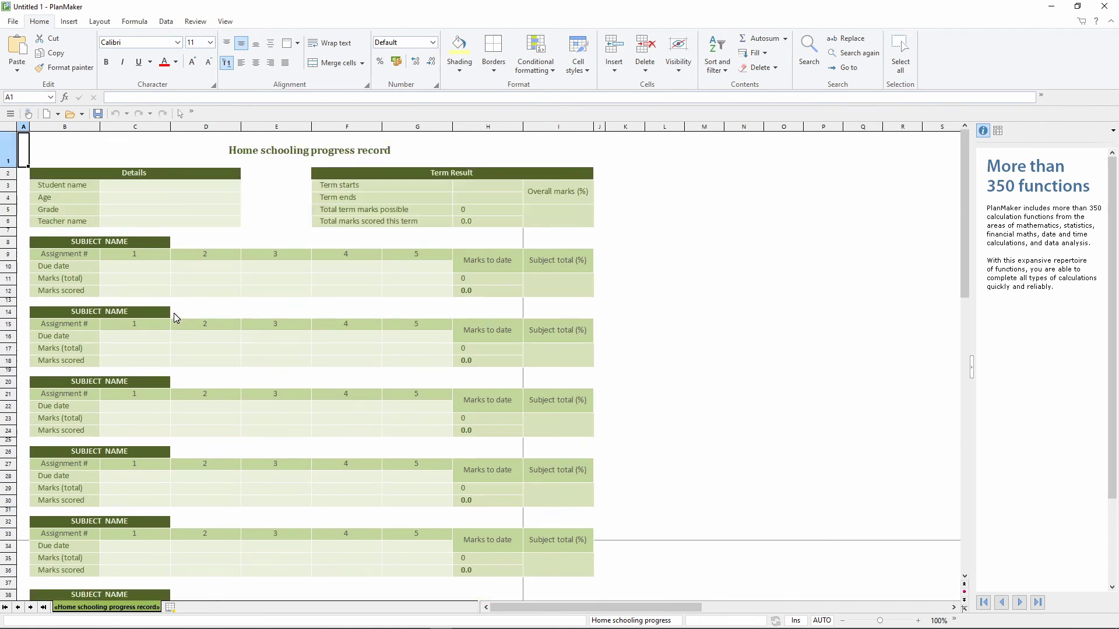
click(68, 190)
click(71, 209)
click(73, 222)
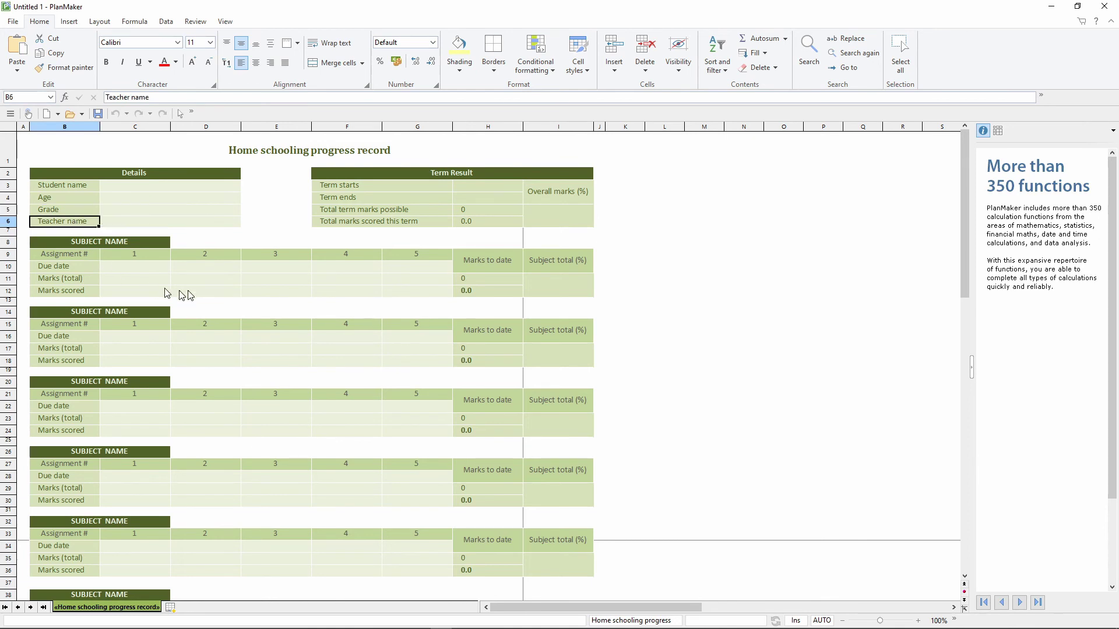